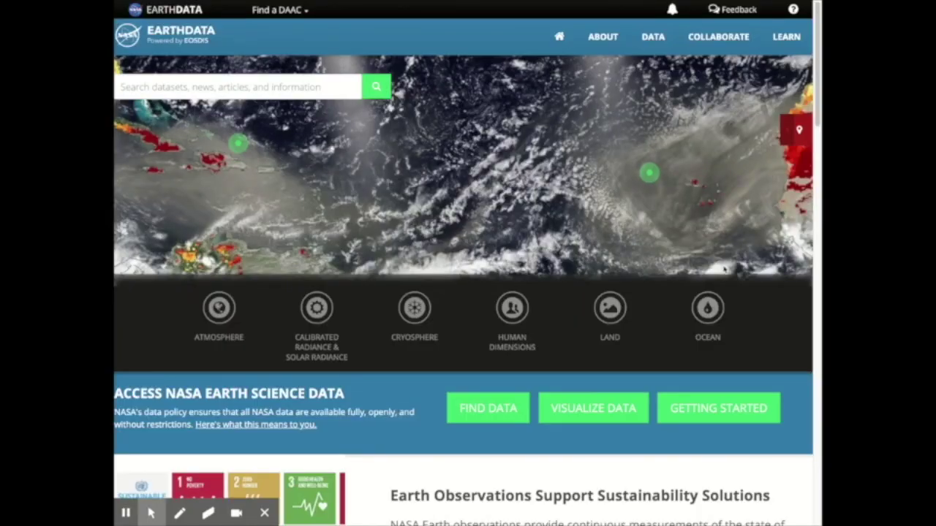
Step: Open the What is Remote Sensing page from the Learn overview and read through its introduction and Orbits section
mouse_move(787, 50)
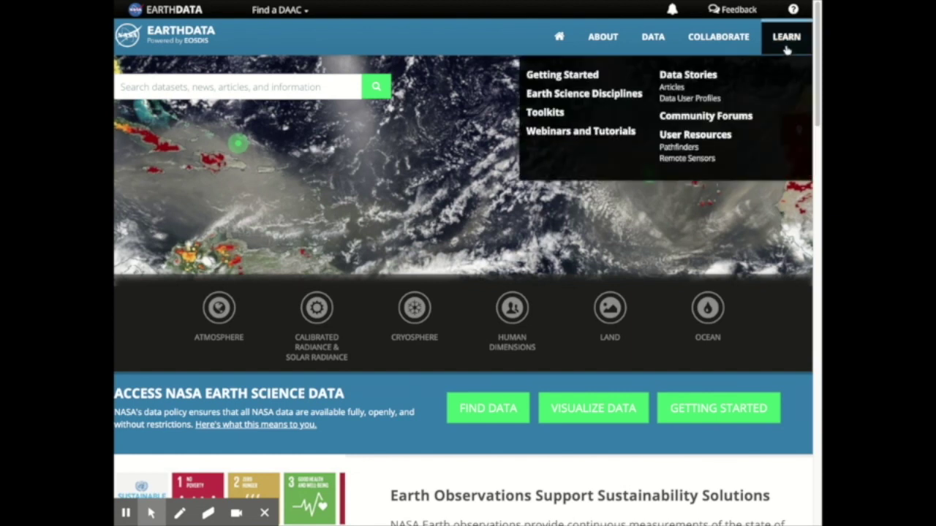
left_click(787, 49)
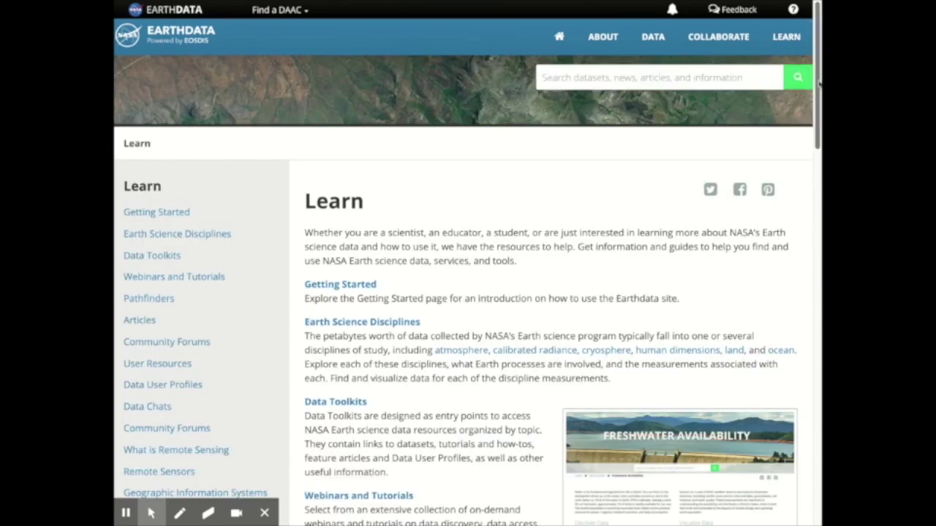
scroll(467, 293, "down", 7)
scroll(344, 351, "down", 5)
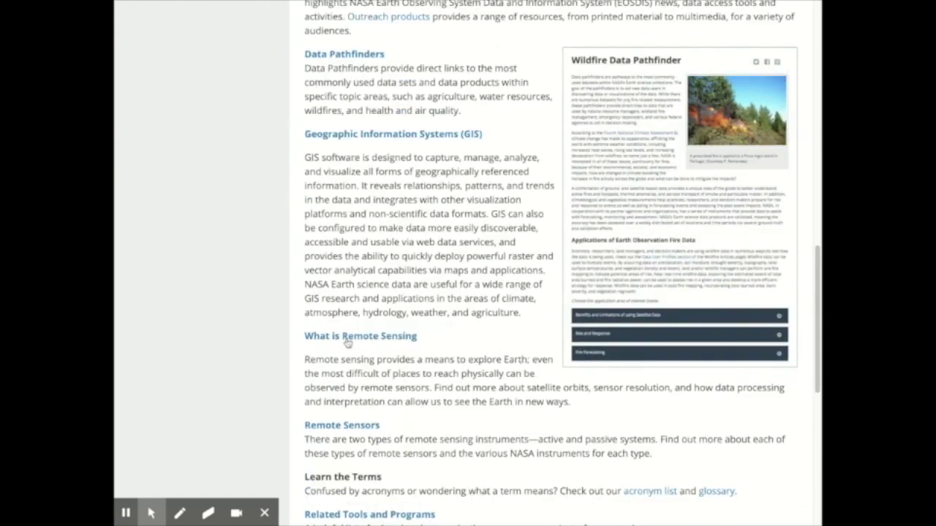
left_click(346, 340)
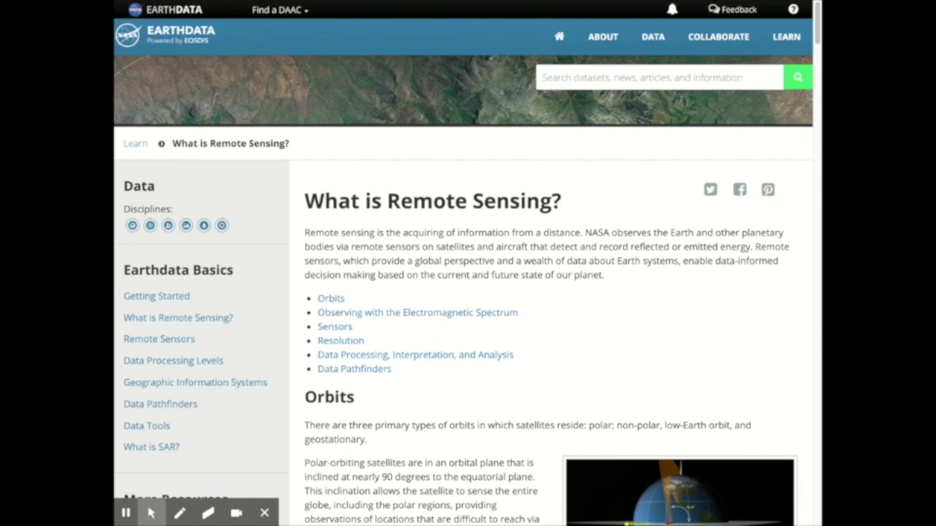
scroll(817, 37, "down", 3)
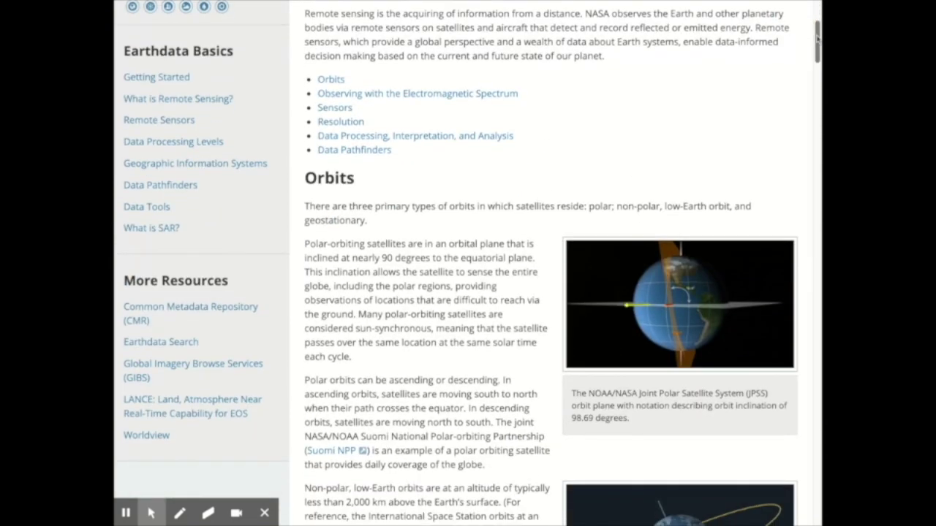
scroll(816, 38, "down", 5)
scroll(541, 293, "down", 2)
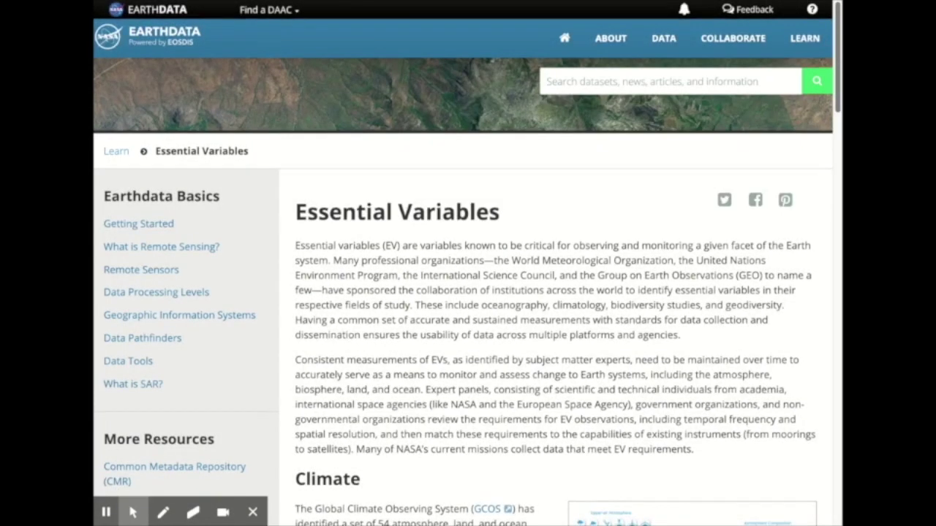
Step: Read through the Essential Variables page, from the introduction and Climate section to the Geodiversity section
scroll(468, 293, "down", 2)
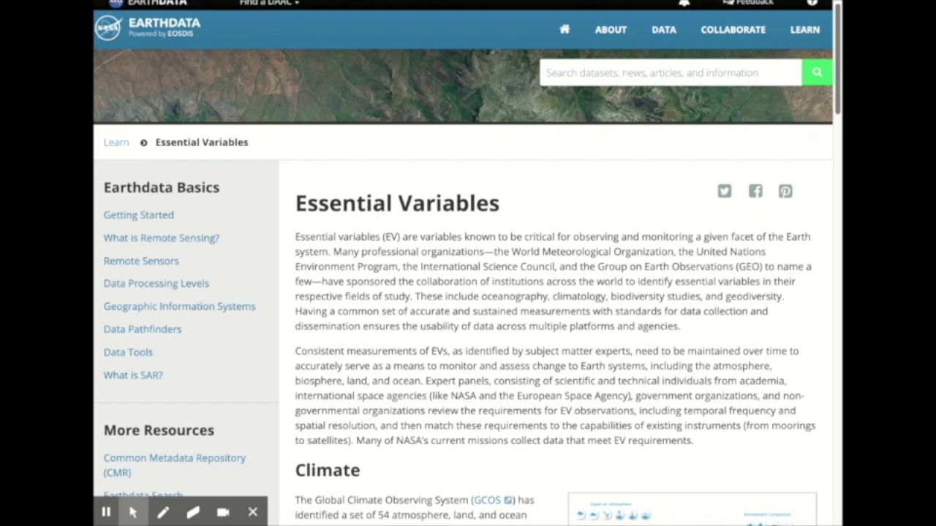
scroll(468, 292, "down", 2)
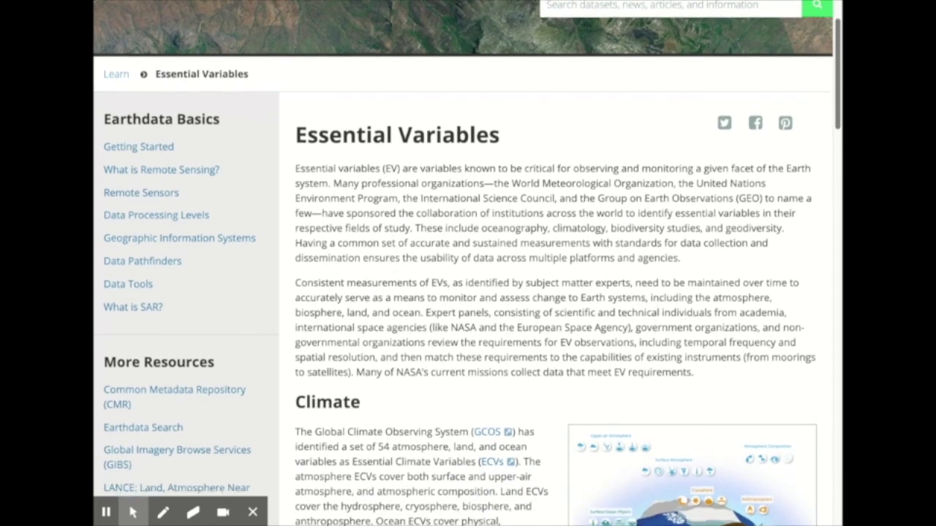
scroll(468, 292, "down", 5)
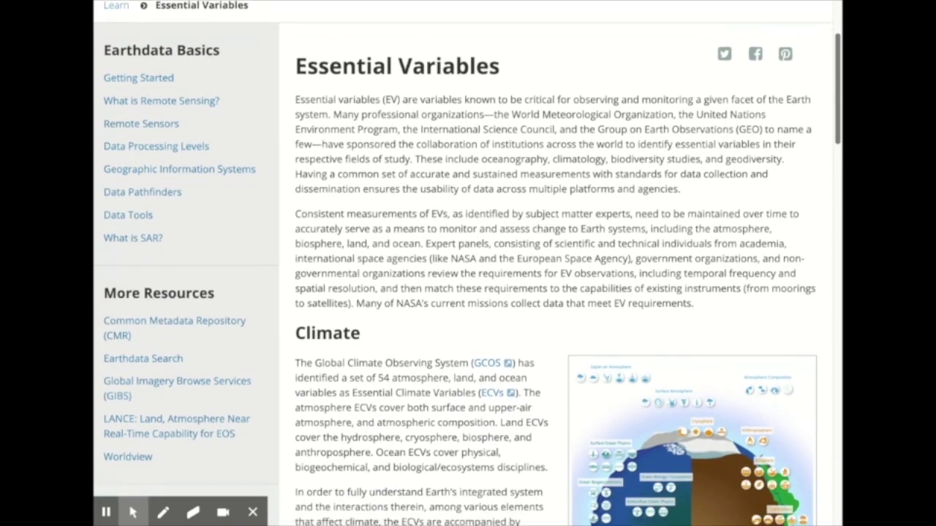
scroll(468, 292, "down", 5)
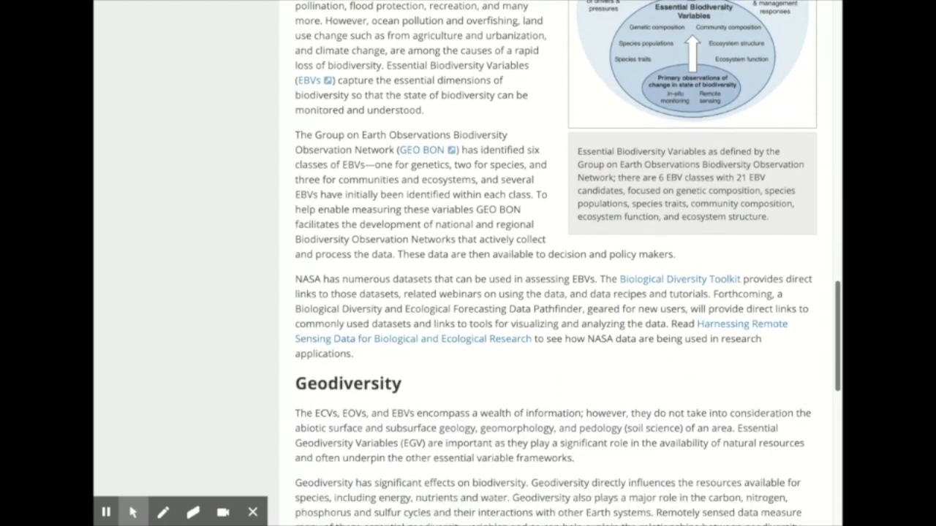
scroll(468, 292, "down", 3)
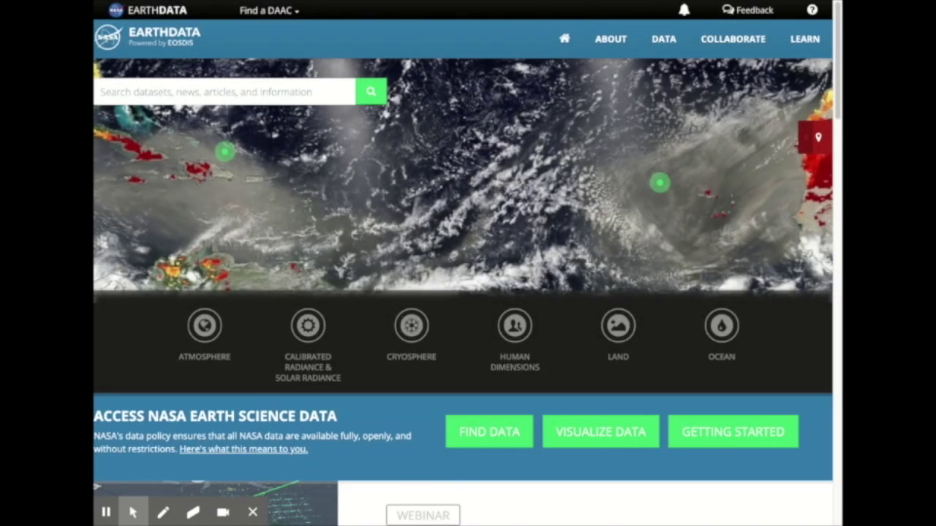
Step: Open the Biological Diversity and Ecological Forecasting Data Pathfinder from the Data Pathfinders overview in the Learn resources
mouse_move(810, 44)
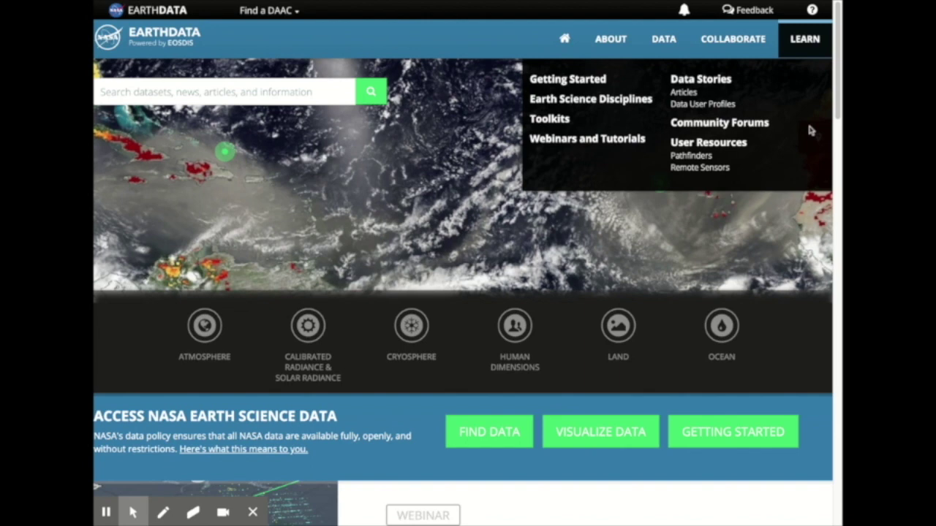
left_click(691, 156)
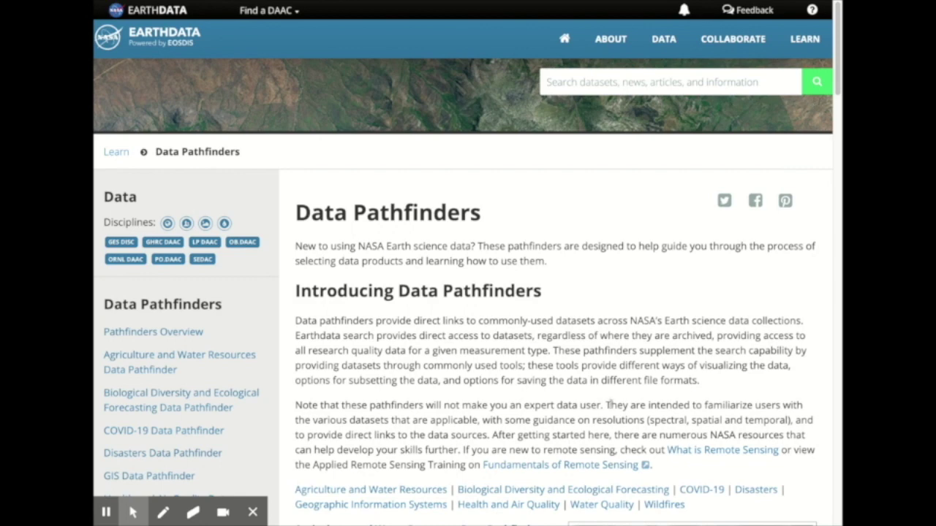
left_click(548, 491)
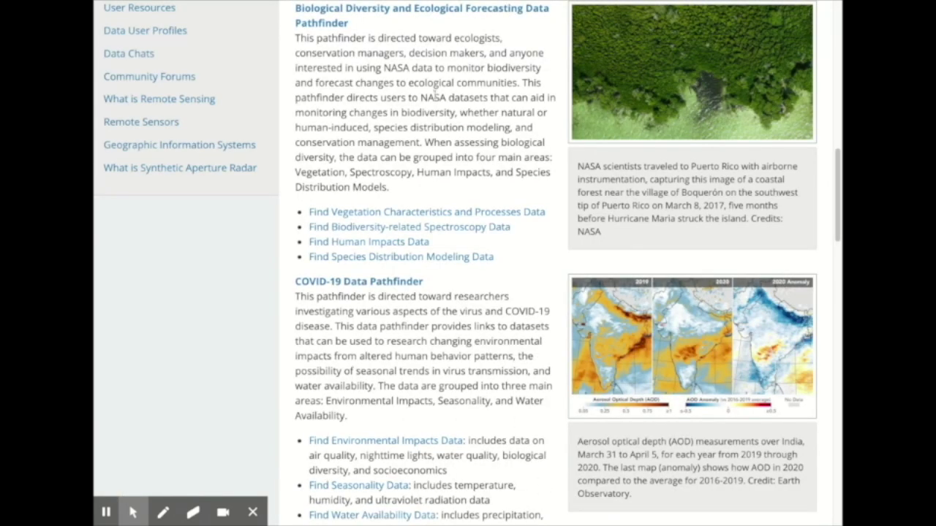
left_click(337, 16)
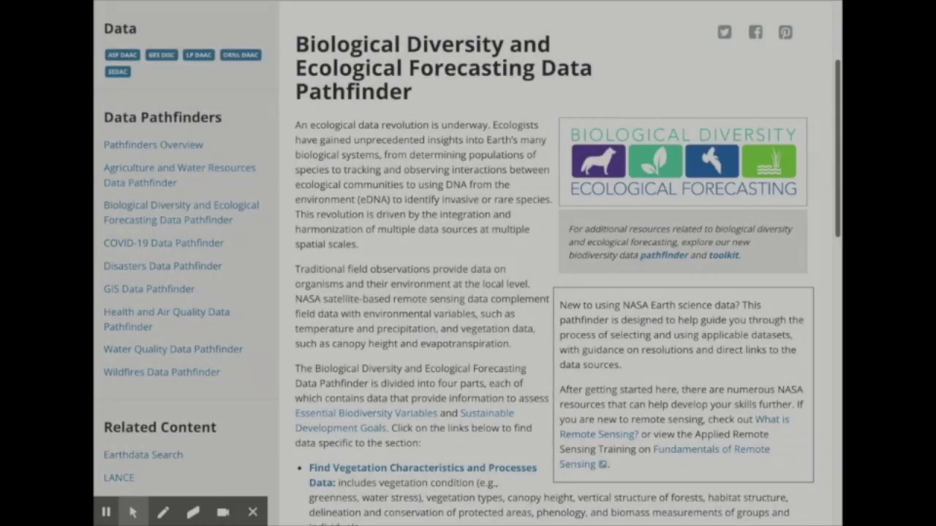
Step: Expand the pathfinder's About the Data section and look through its content
scroll(468, 263, "down", 5)
scroll(556, 263, "down", 3)
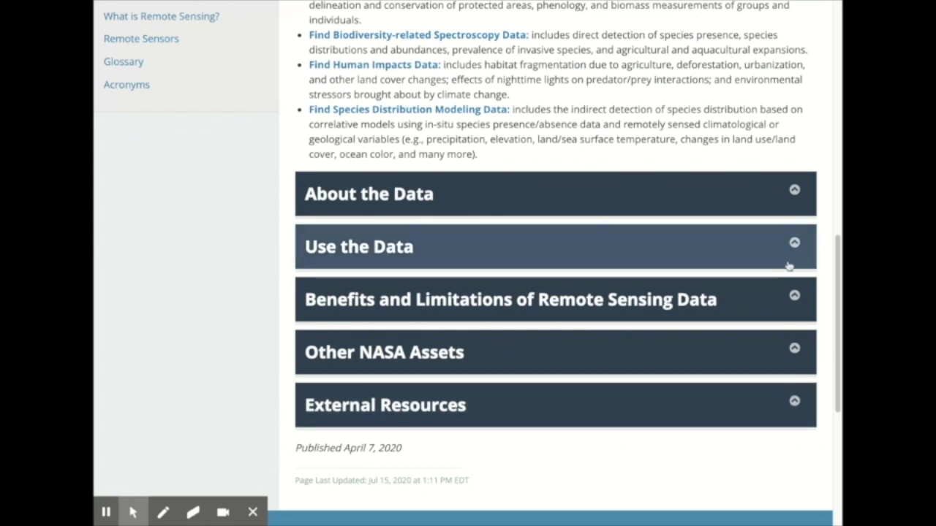
left_click(792, 191)
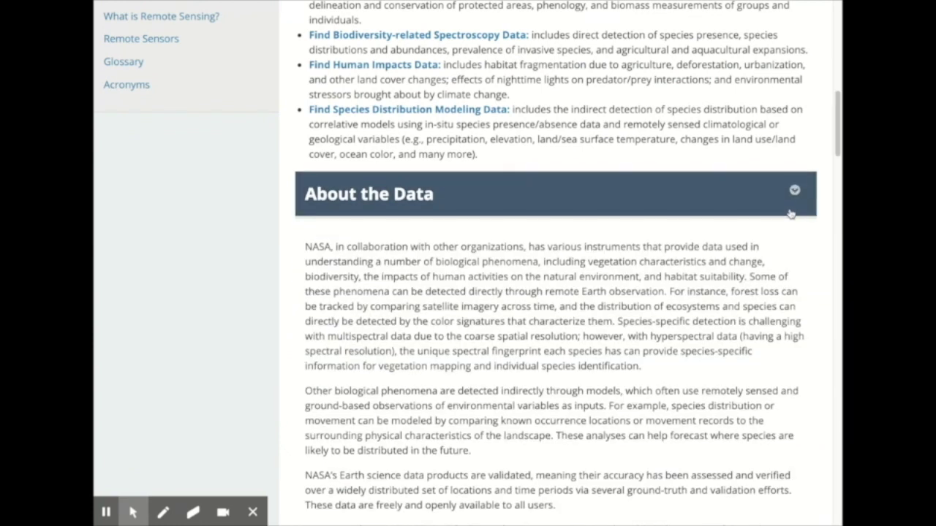
left_click_drag(837, 149, 837, 298)
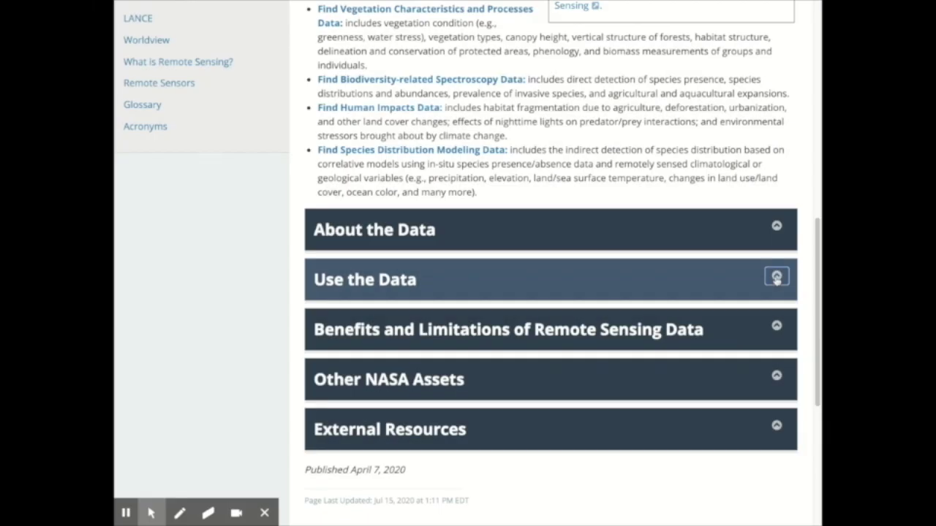
Step: Expand the Use the Data section and read through its overview and the Case Studies grouped by topic
left_click(776, 277)
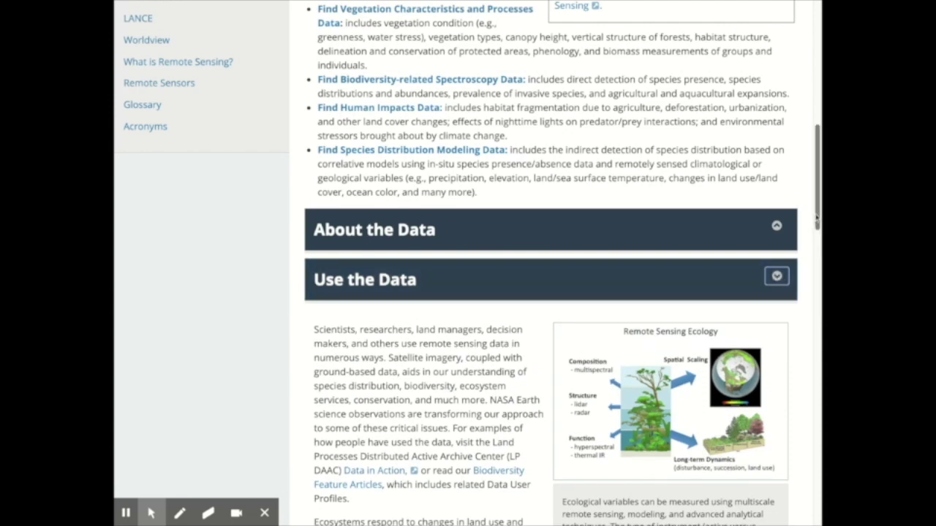
scroll(548, 263, "down", 3)
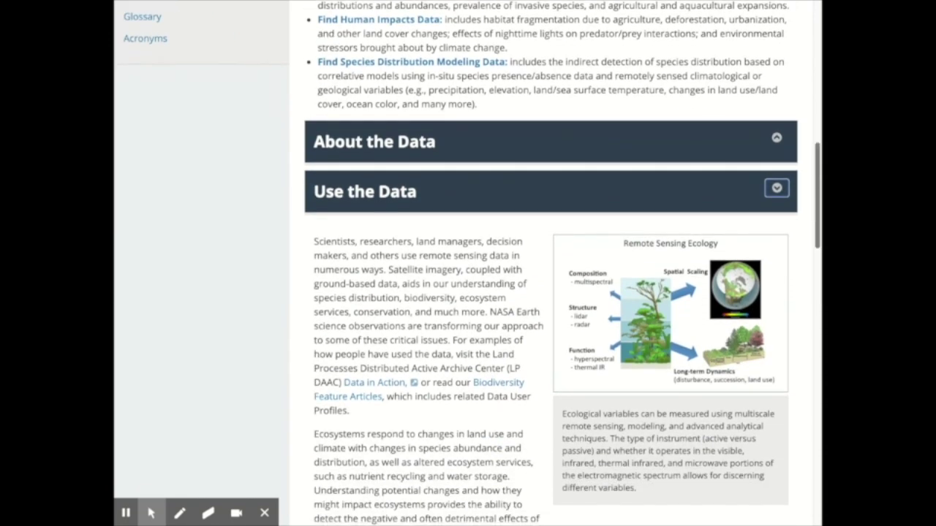
scroll(549, 263, "down", 3)
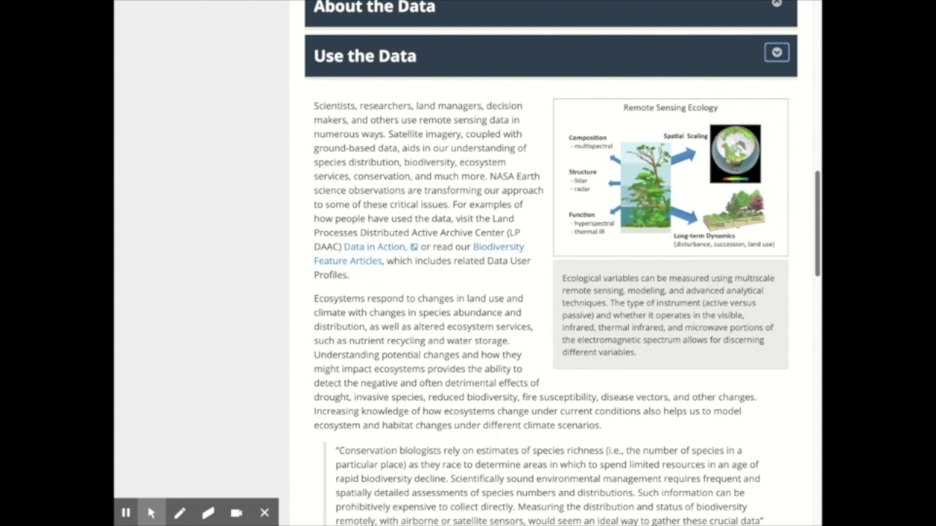
scroll(548, 263, "down", 3)
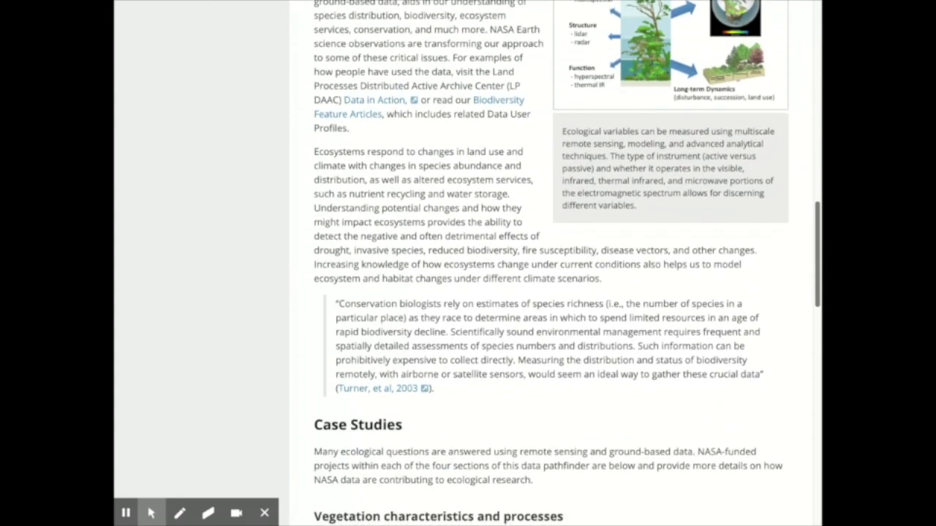
scroll(549, 263, "down", 3)
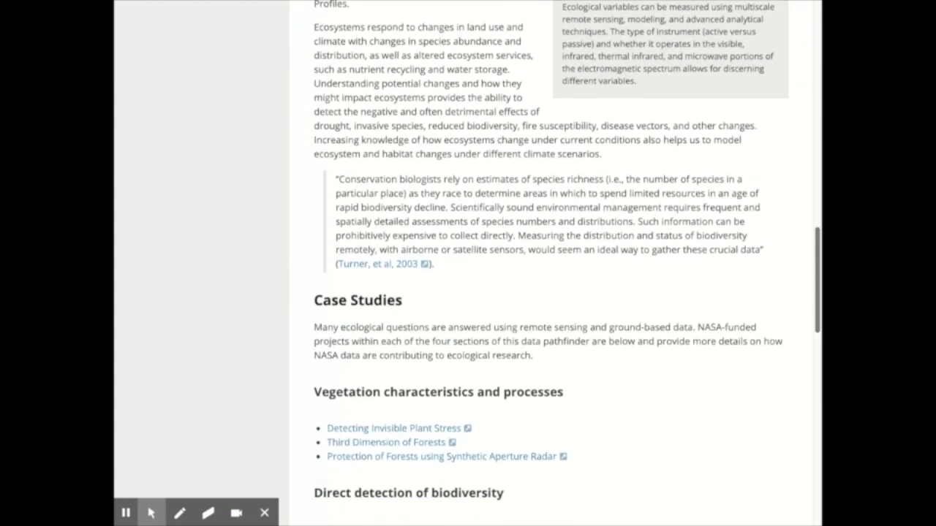
scroll(548, 263, "down", 2)
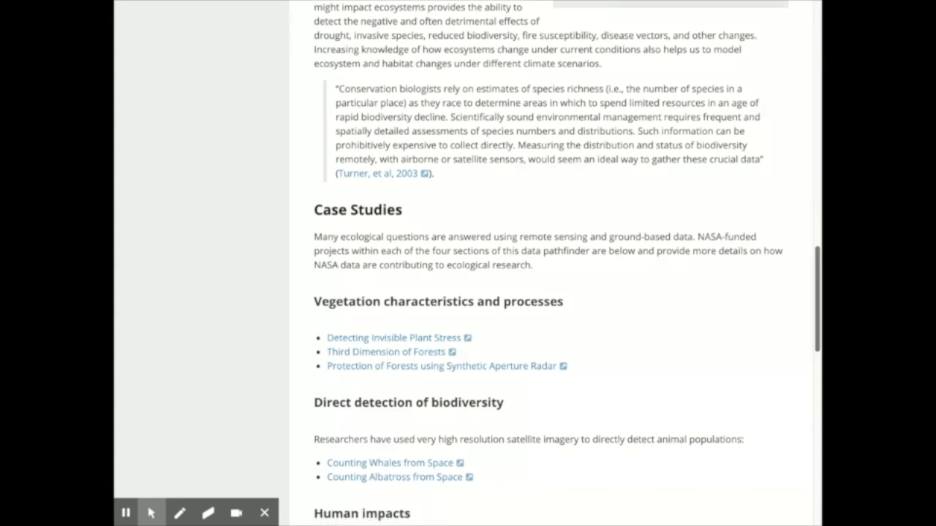
scroll(548, 263, "down", 2)
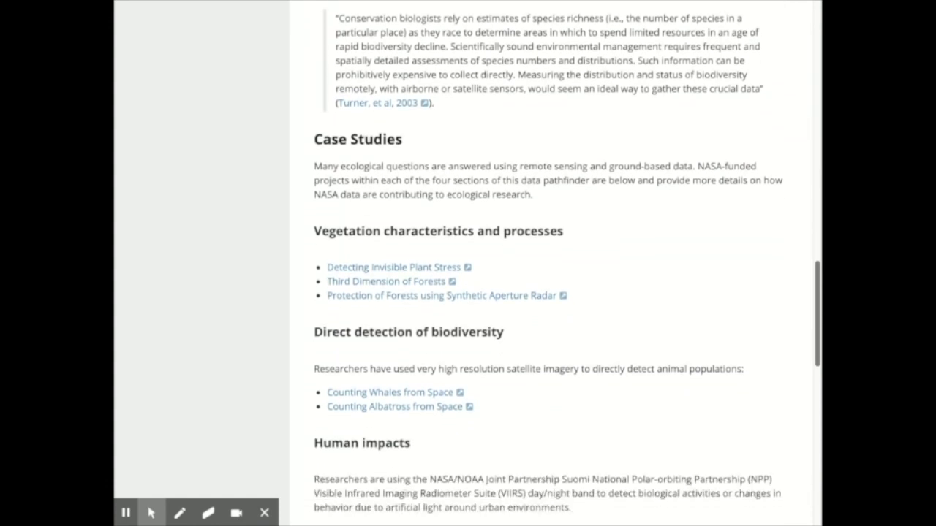
scroll(549, 263, "down", 2)
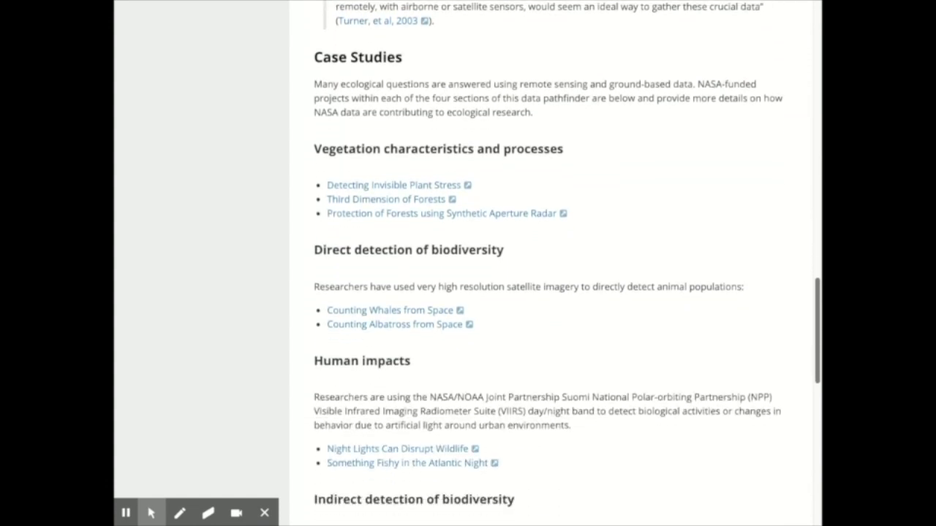
scroll(549, 263, "down", 2)
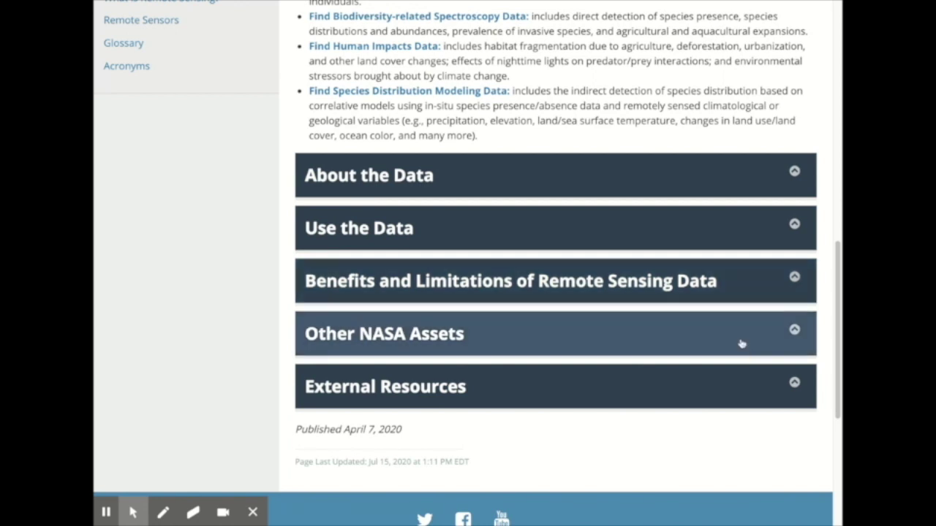
Step: Expand the External Resources section and look through the listed resources
left_click(706, 391)
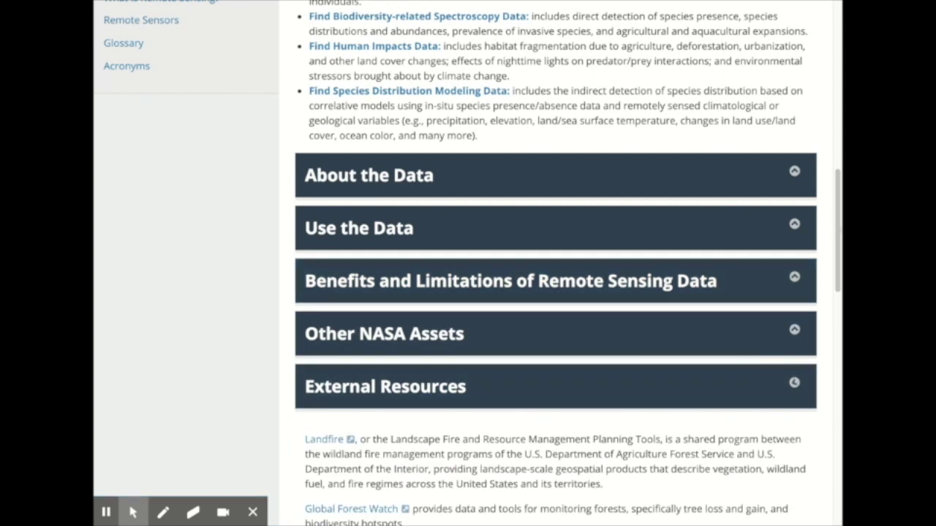
scroll(839, 202, "down", 6)
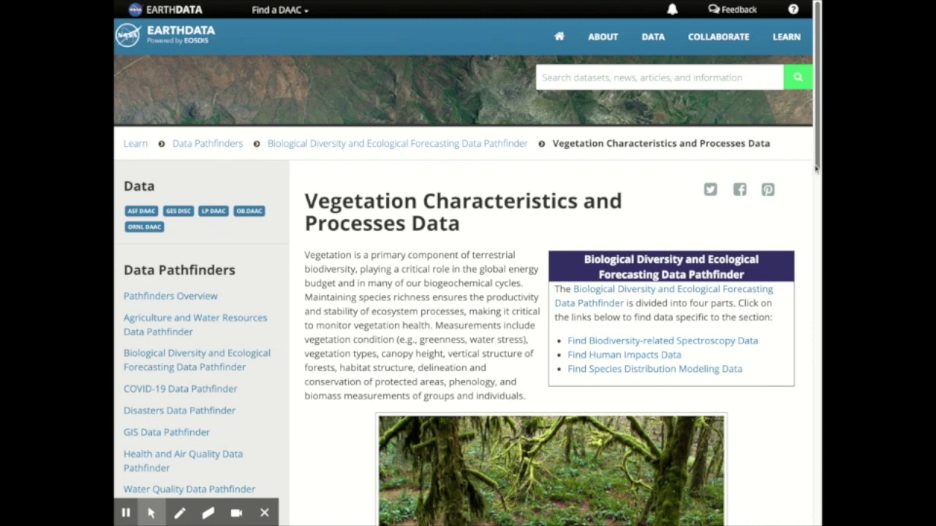
Step: Review the Vegetation Characteristics and Processes Data page and expand its Vegetation Greenness section
scroll(816, 168, "down", 1)
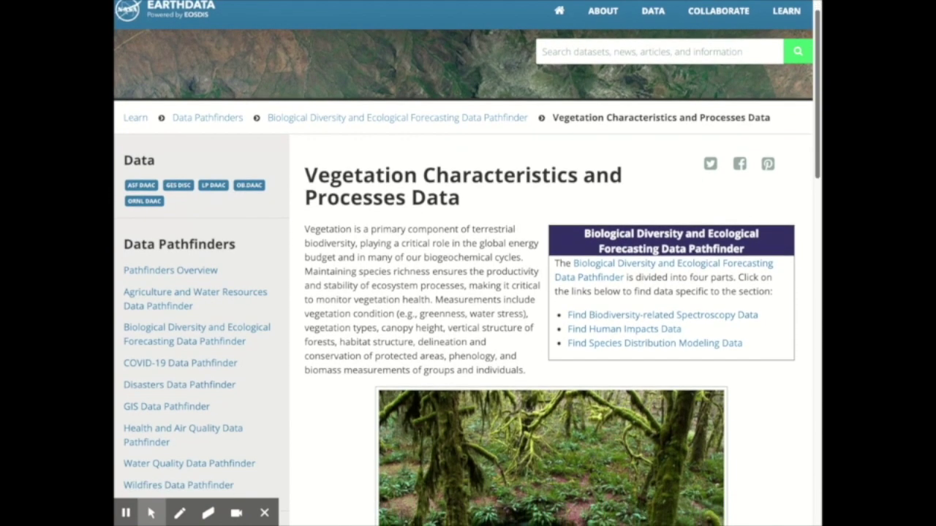
scroll(816, 168, "down", 2)
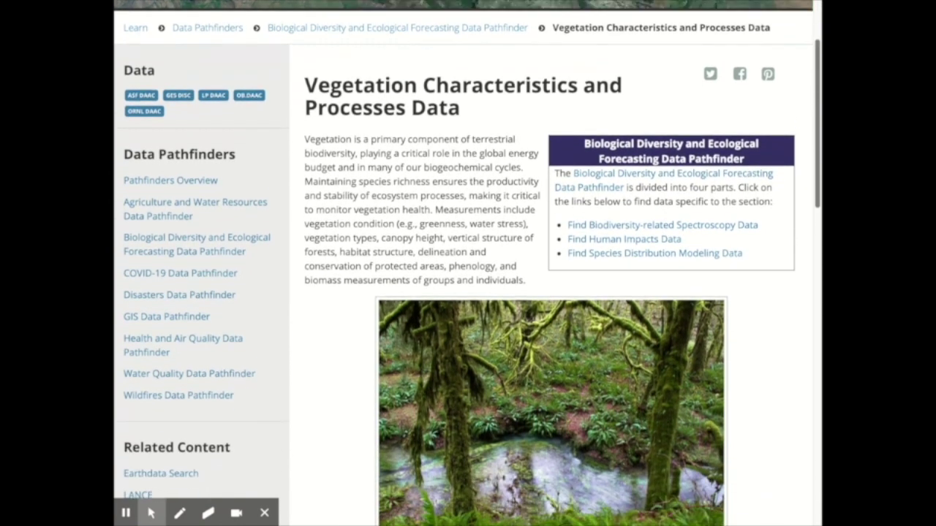
scroll(466, 264, "down", 2)
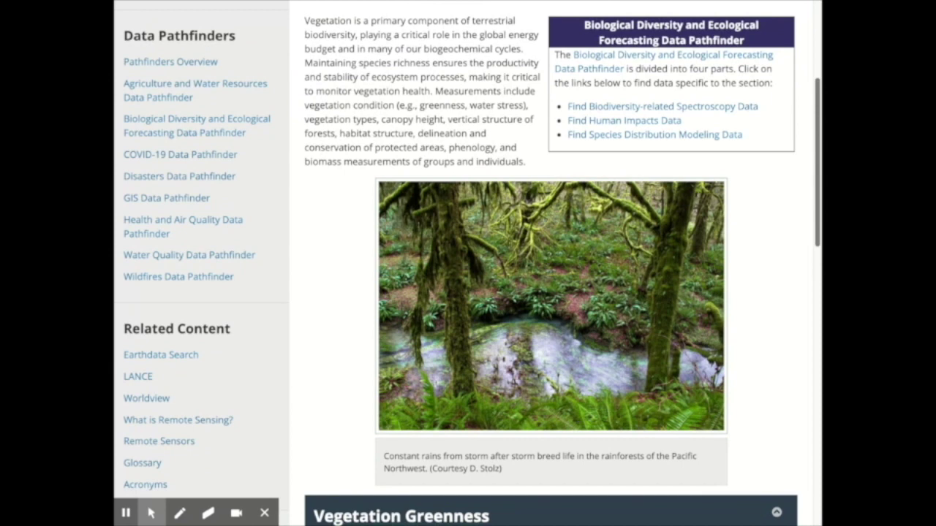
scroll(550, 263, "down", 4)
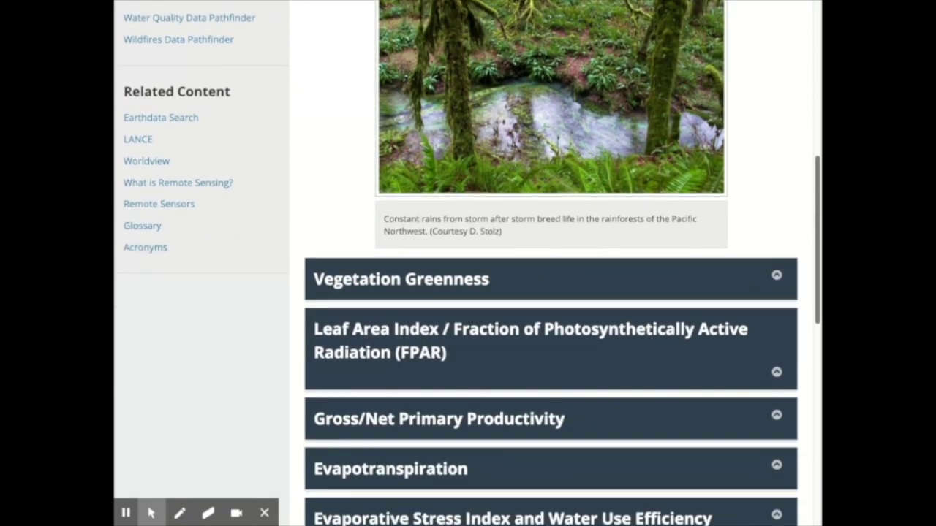
scroll(550, 263, "down", 1)
scroll(773, 288, "down", 1)
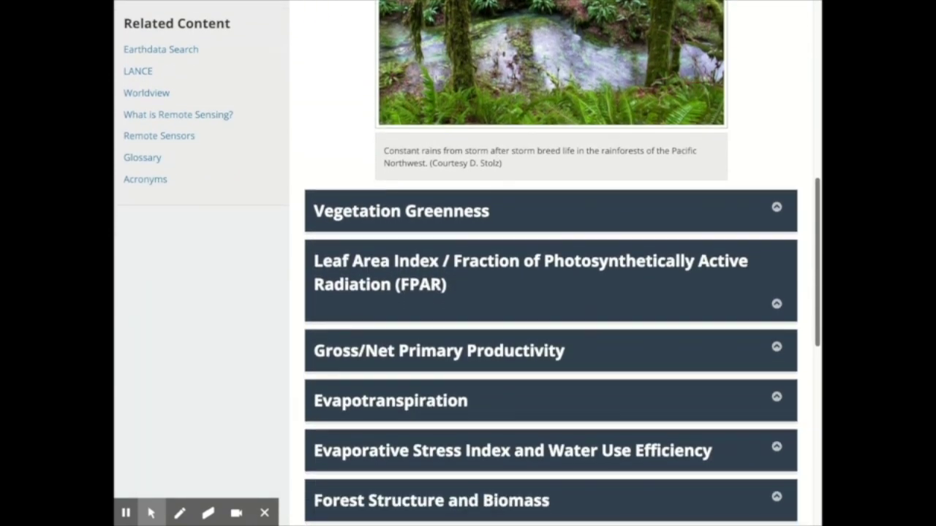
left_click(765, 172)
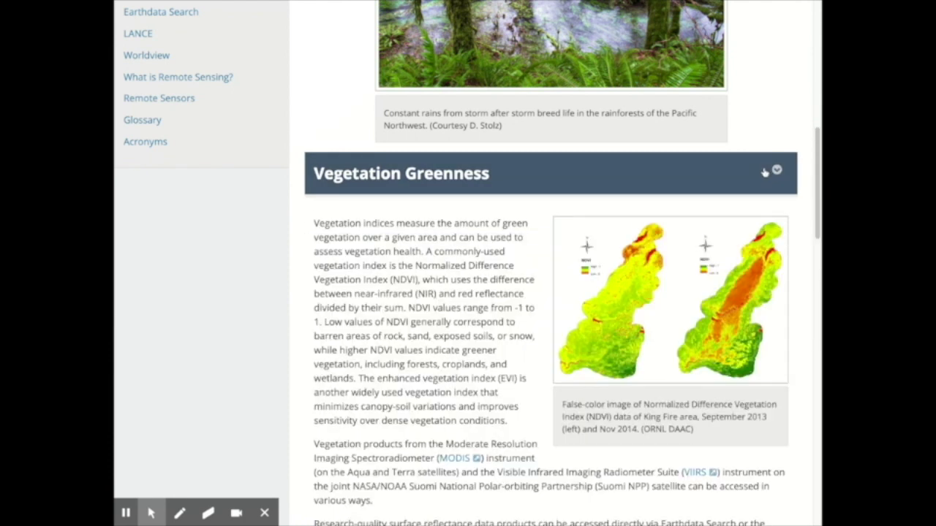
Step: Collapse the Vegetation Greenness section, then view and close the Evaporative Stress Index and Water Use Efficiency section
left_click(764, 172)
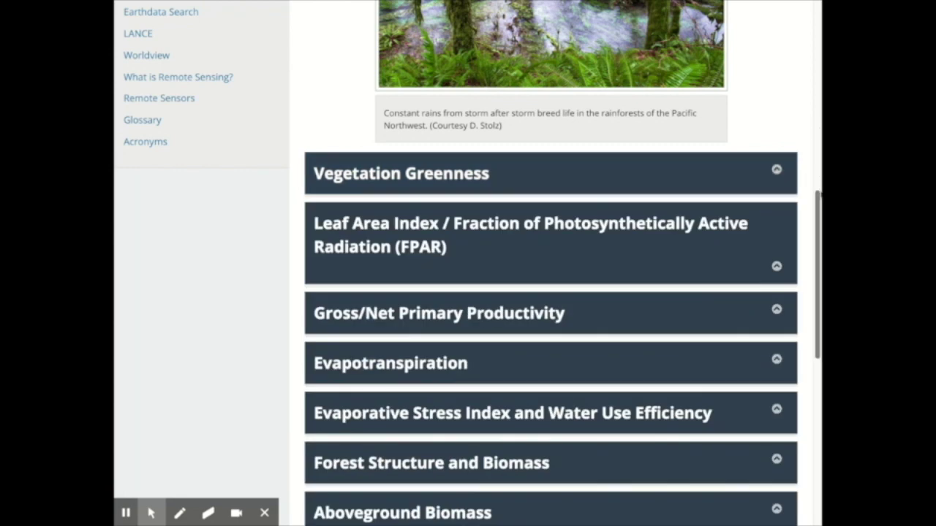
scroll(817, 214, "down", 2)
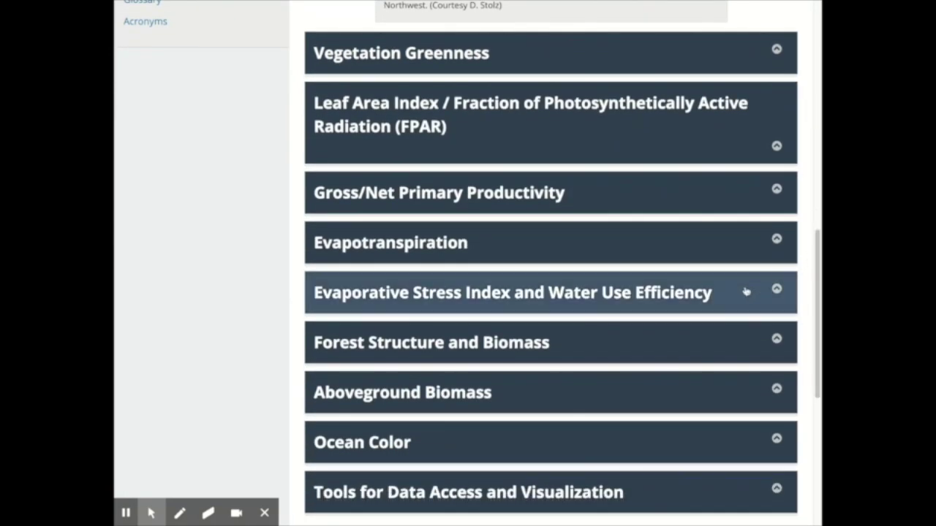
left_click(745, 292)
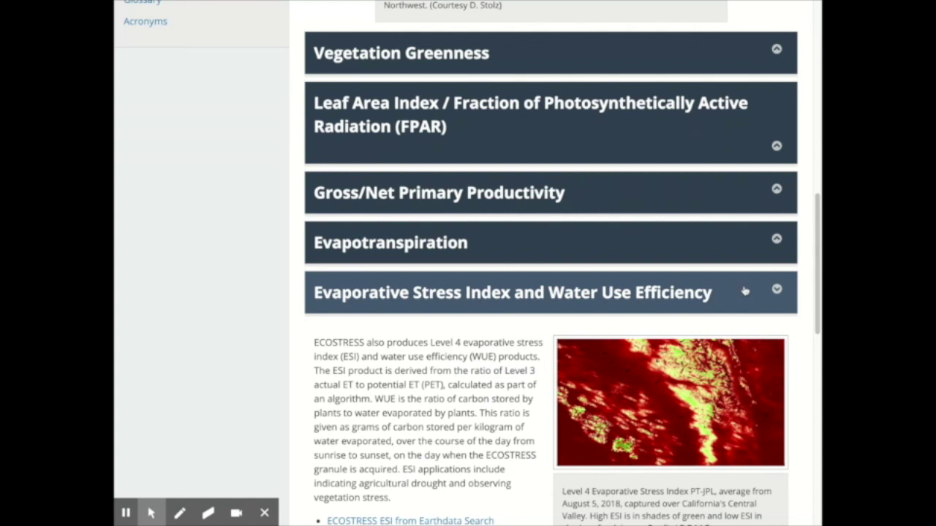
left_click(745, 291)
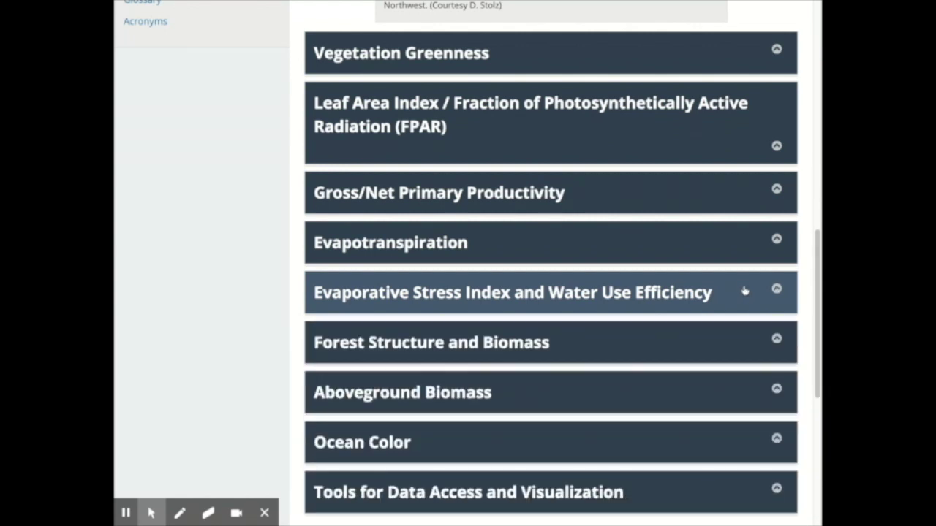
Step: Look through the Forest Structure and Biomass section, collapse it, and open the Aboveground Biomass section
left_click(743, 354)
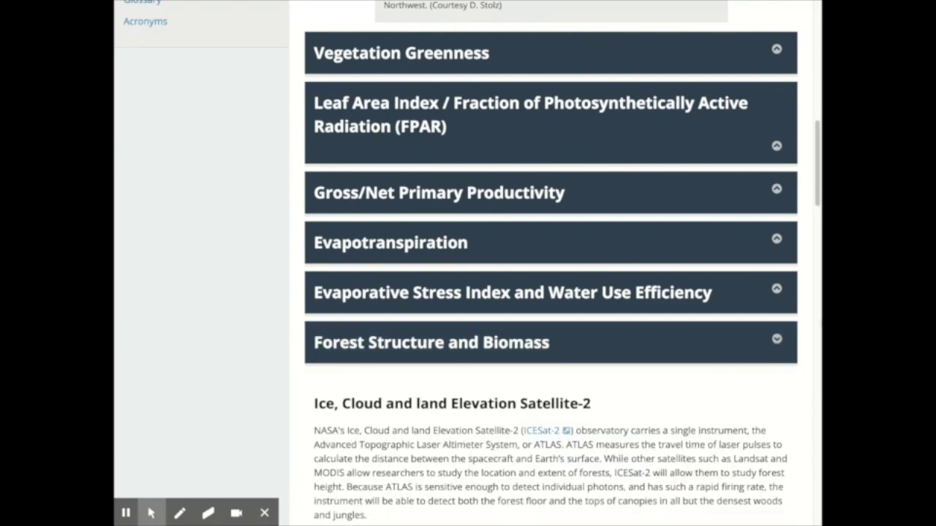
scroll(817, 201, "down", 3)
scroll(817, 201, "down", 5)
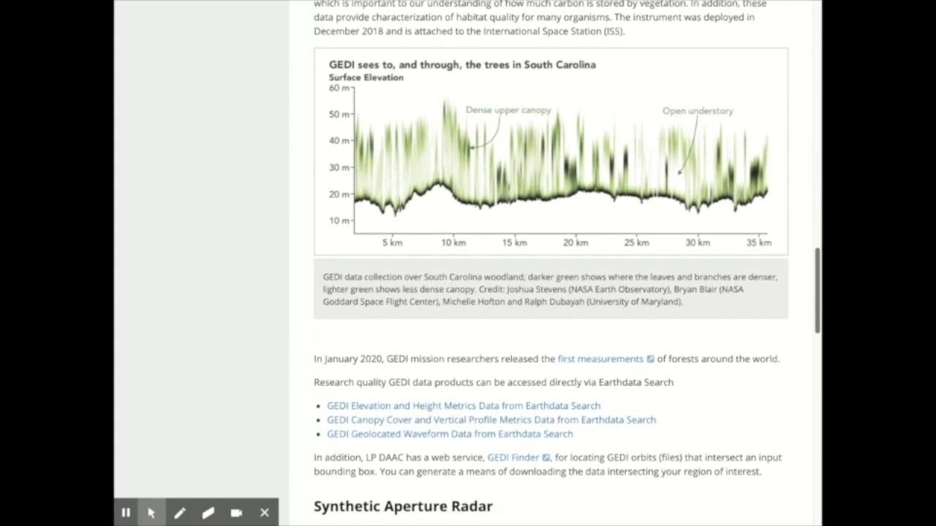
scroll(552, 263, "up", 8)
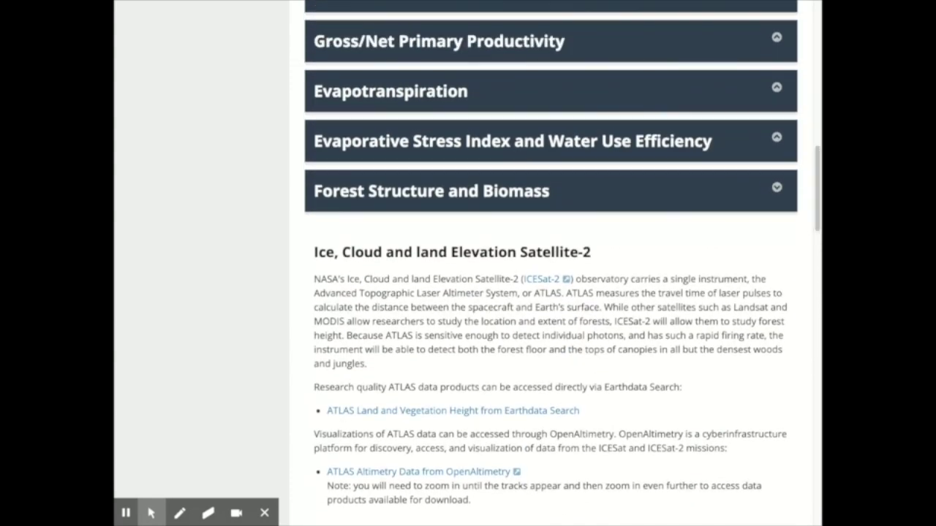
left_click(782, 193)
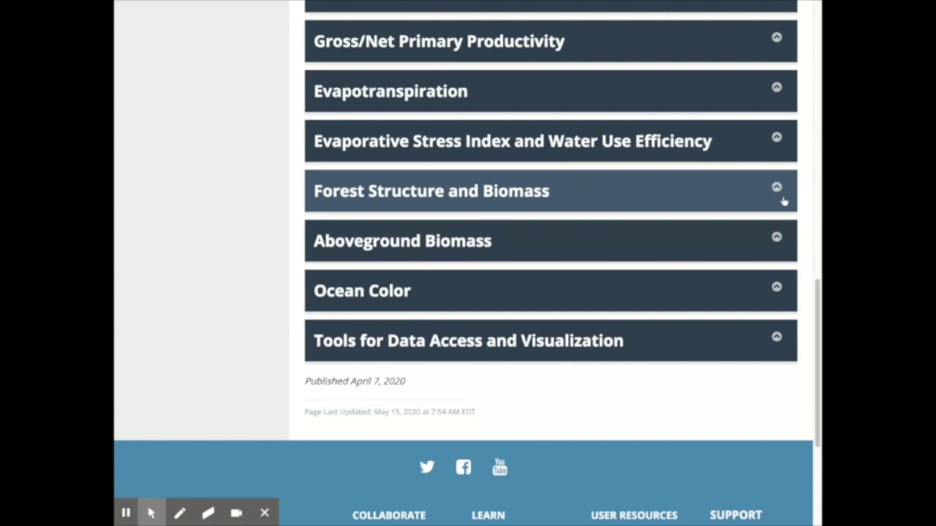
left_click(780, 250)
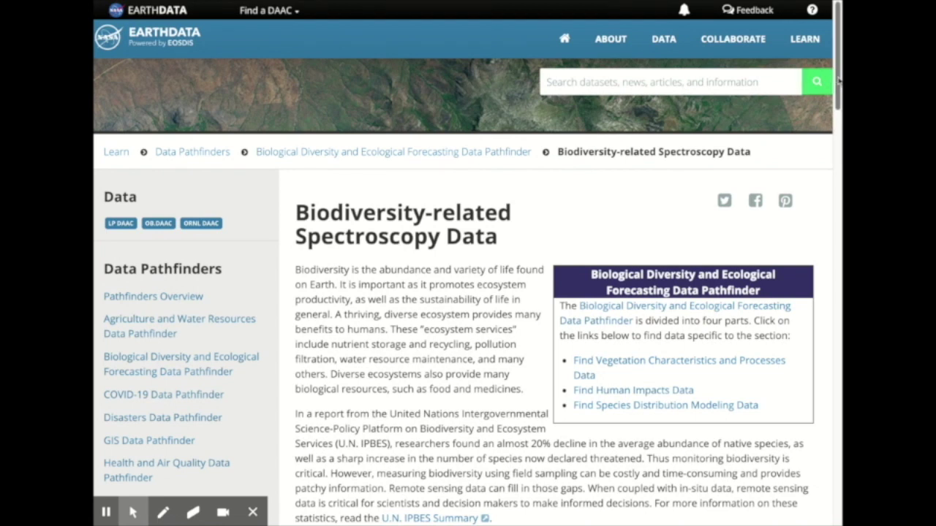
Step: Read the Biodiversity-related Spectroscopy Data page's introduction and its explanation of hyperspectral remote sensing
scroll(839, 82, "down", 3)
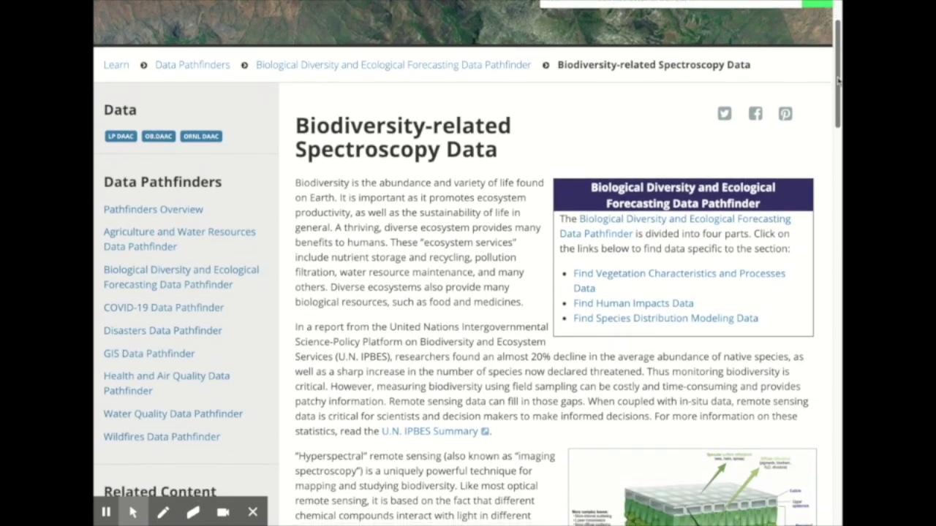
scroll(467, 263, "down", 1)
scroll(467, 264, "down", 3)
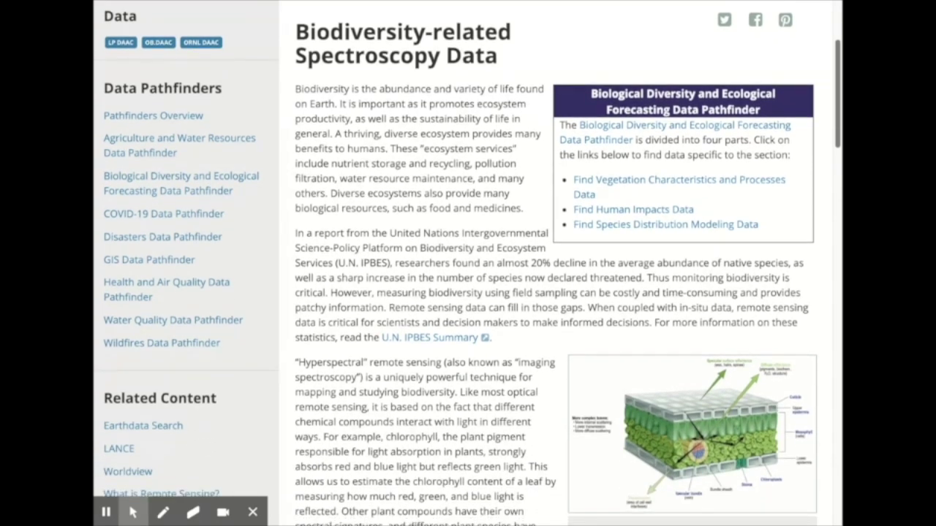
scroll(467, 263, "down", 5)
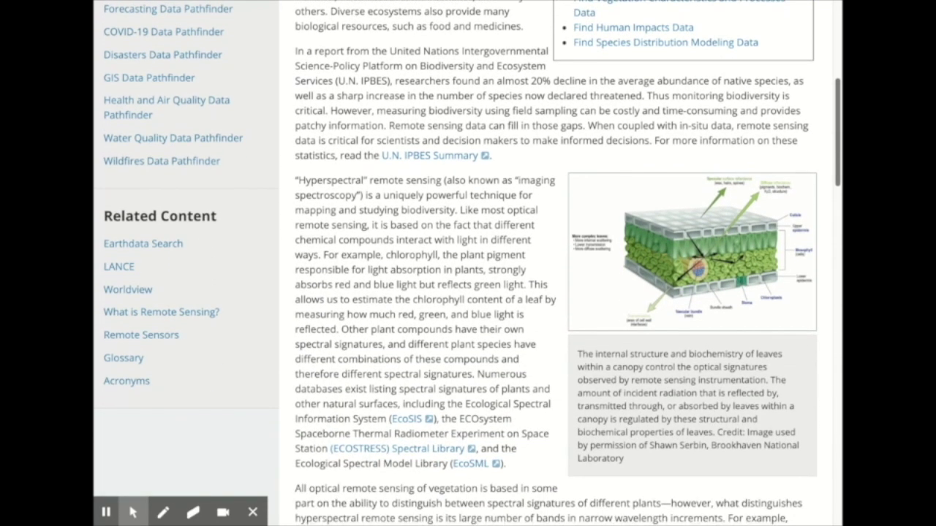
scroll(467, 263, "down", 3)
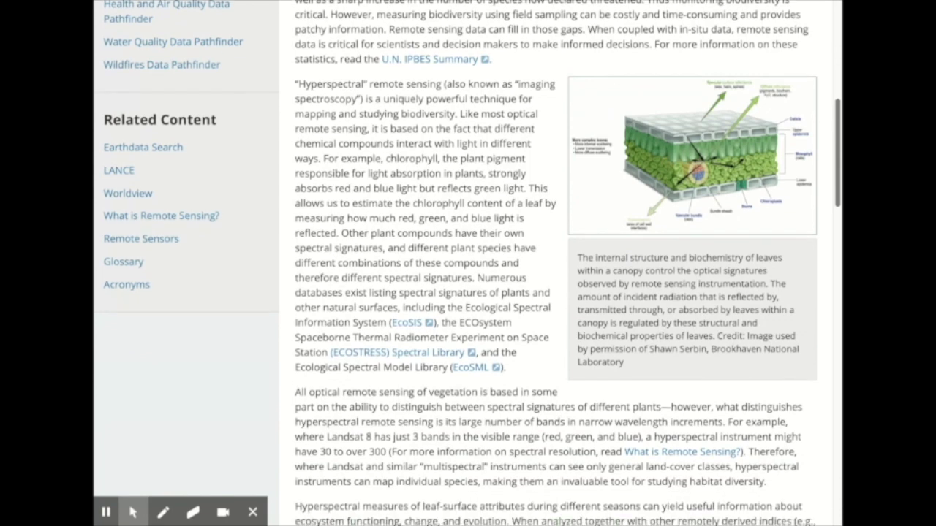
Step: Read about the AVIRIS and AVIRIS-NG sensors and examine the Council Watershed albedo and leaf nitrogen maps
scroll(467, 263, "down", 4)
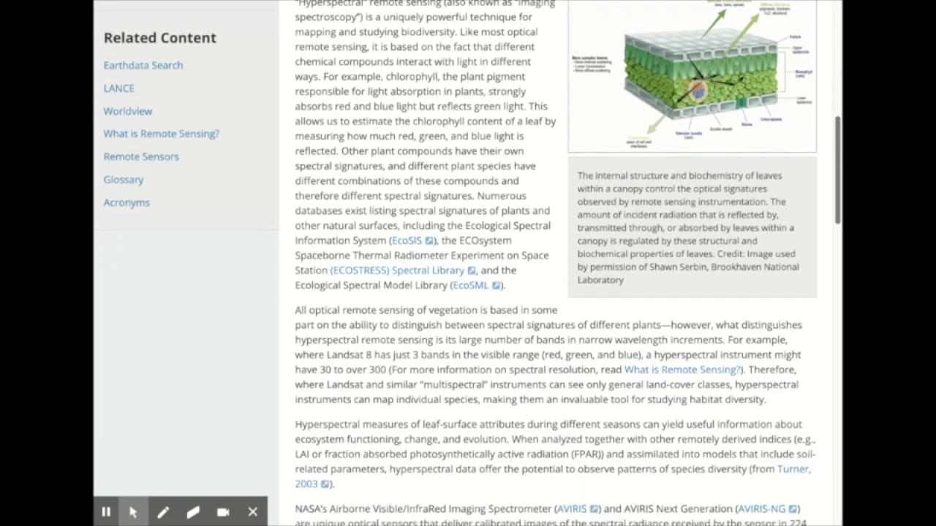
scroll(467, 263, "down", 1)
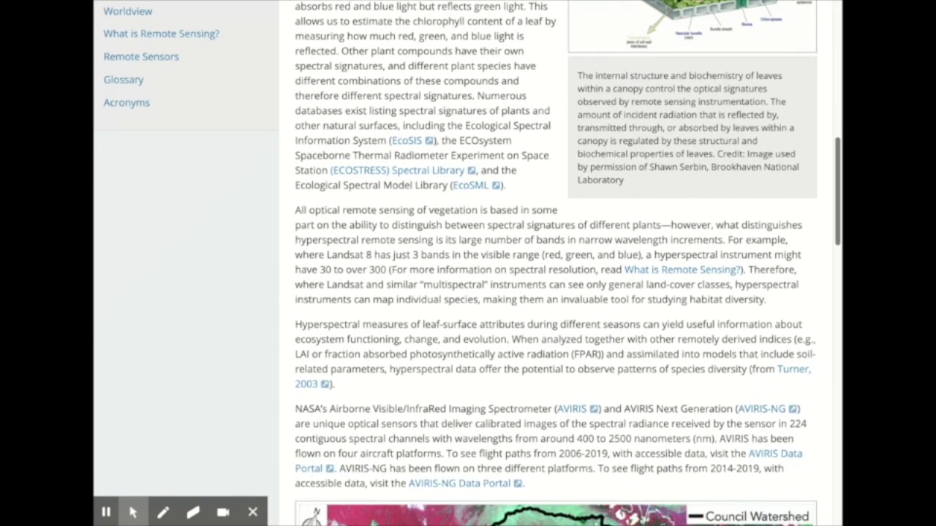
scroll(467, 263, "down", 1)
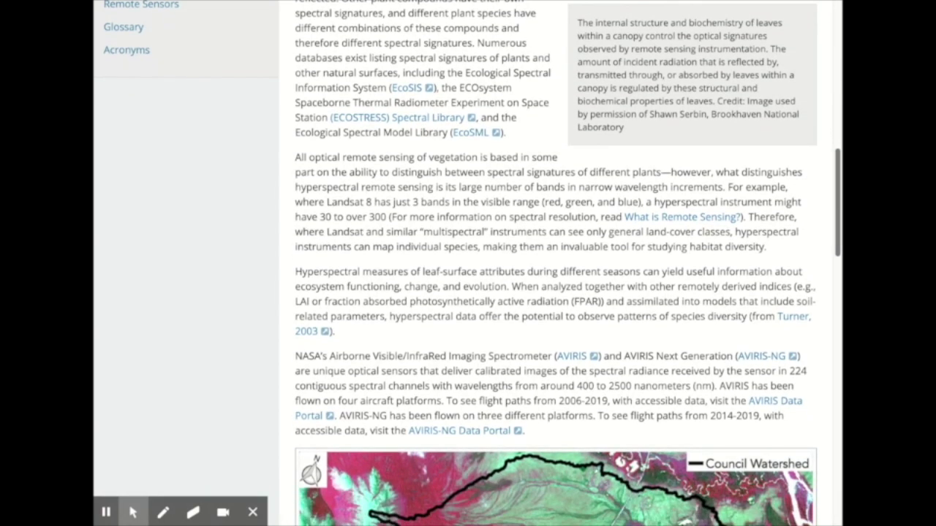
scroll(467, 263, "down", 3)
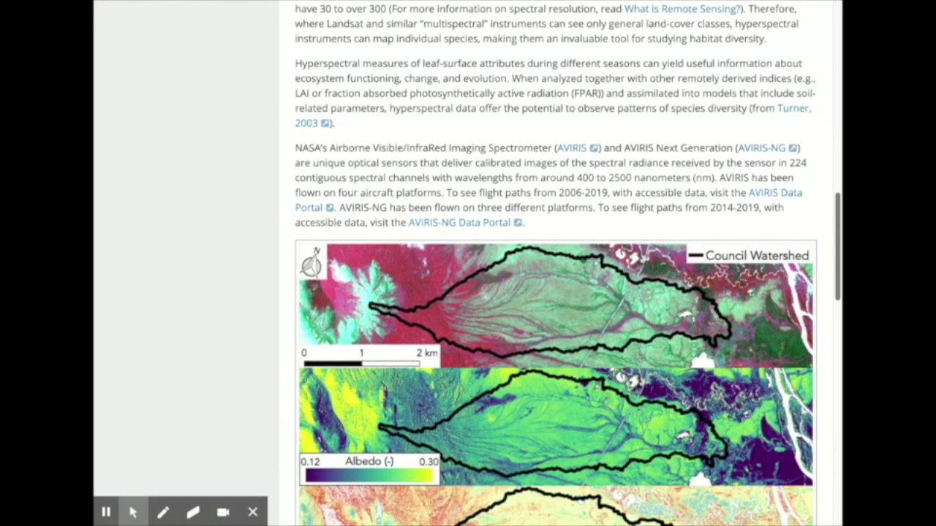
scroll(467, 263, "down", 2)
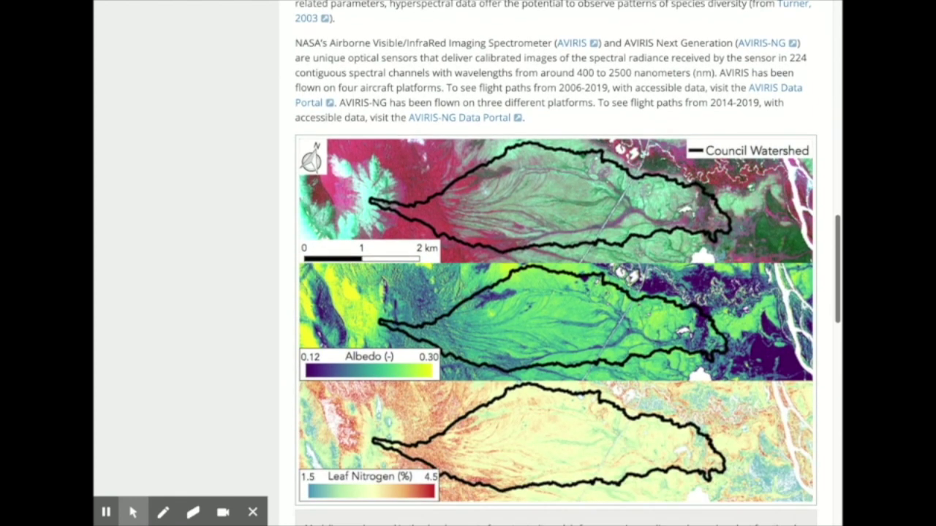
scroll(467, 263, "down", 2)
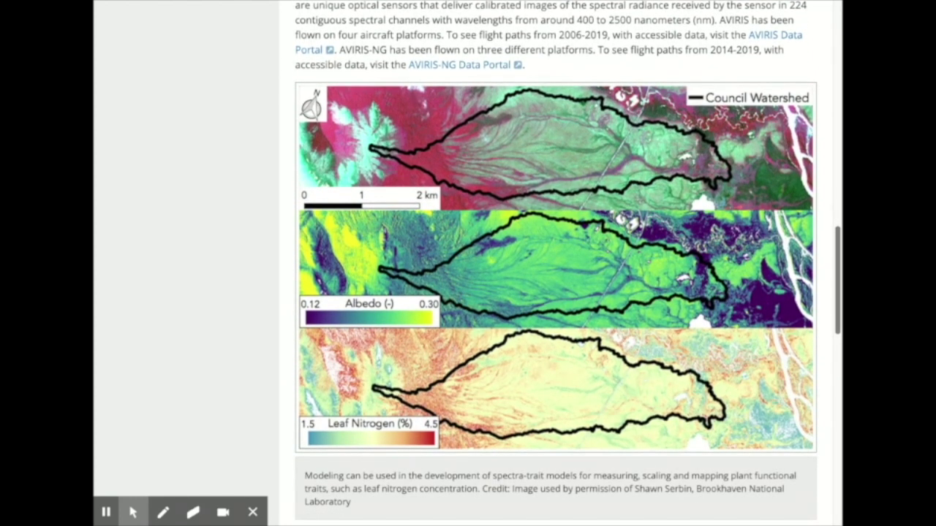
scroll(467, 264, "down", 1)
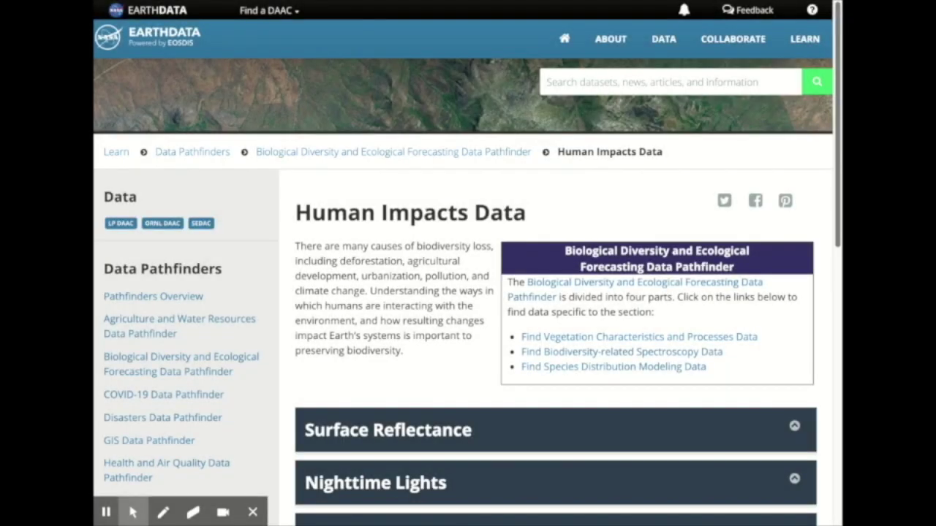
Step: Review the Human Impacts Data page, reading its Surface Reflectance section and collapsing it again
scroll(468, 293, "down", 3)
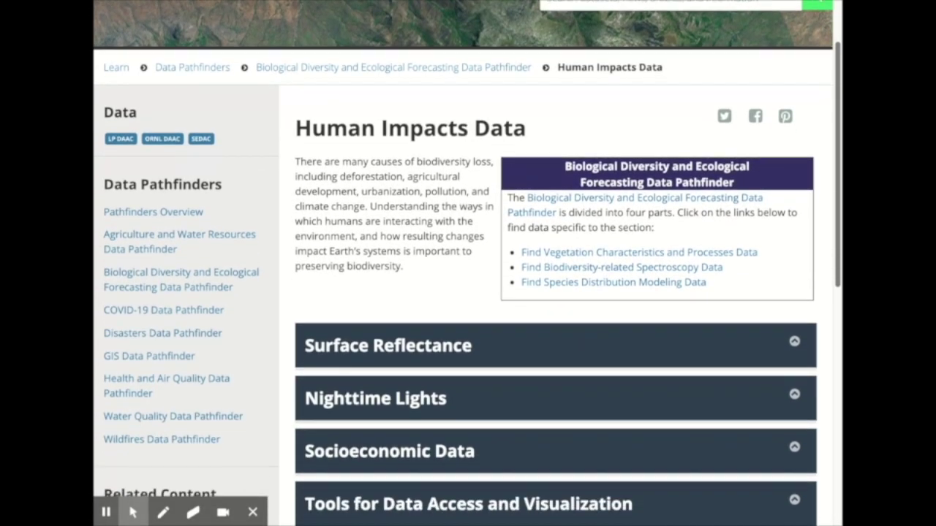
scroll(555, 292, "down", 1)
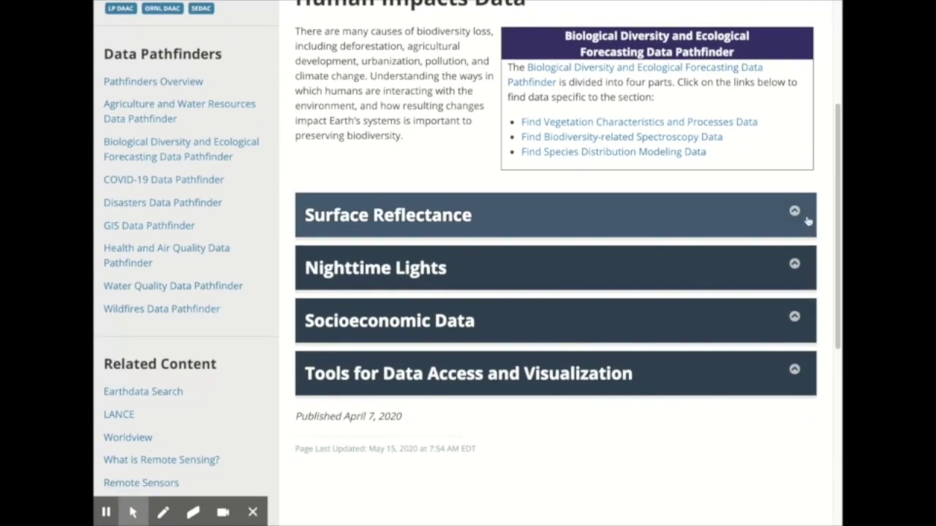
left_click(794, 211)
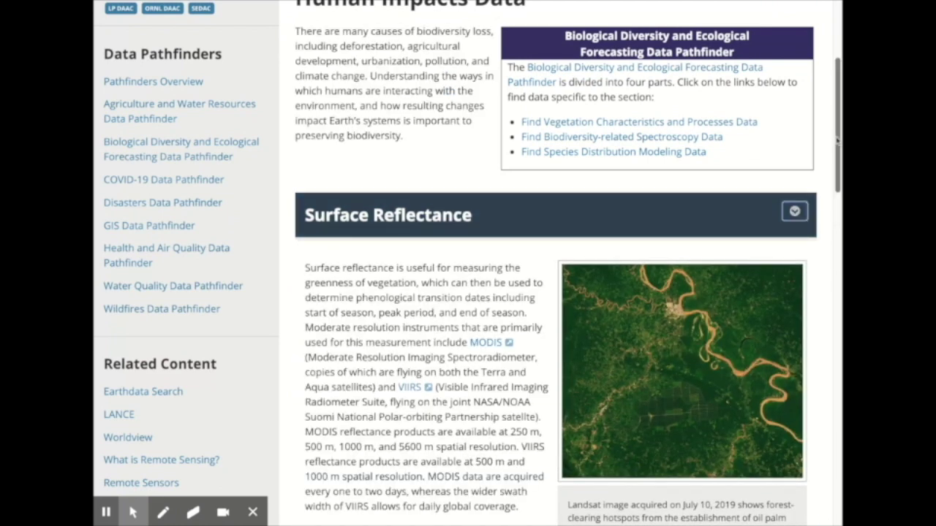
scroll(837, 139, "down", 1)
scroll(838, 139, "down", 1)
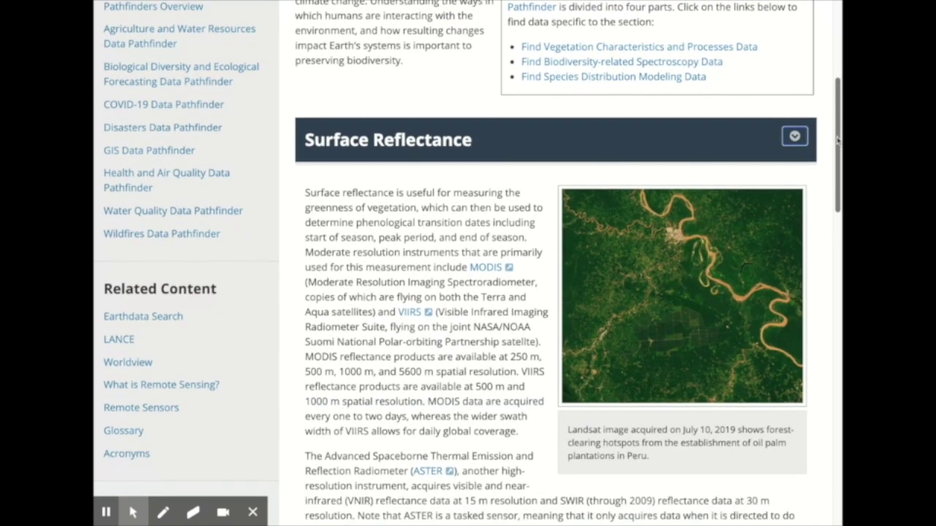
scroll(838, 139, "down", 3)
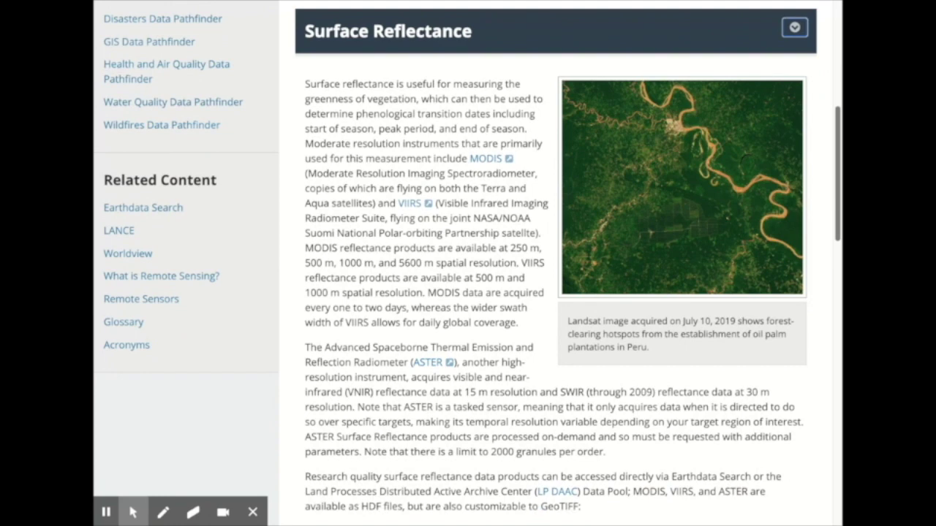
left_click(795, 27)
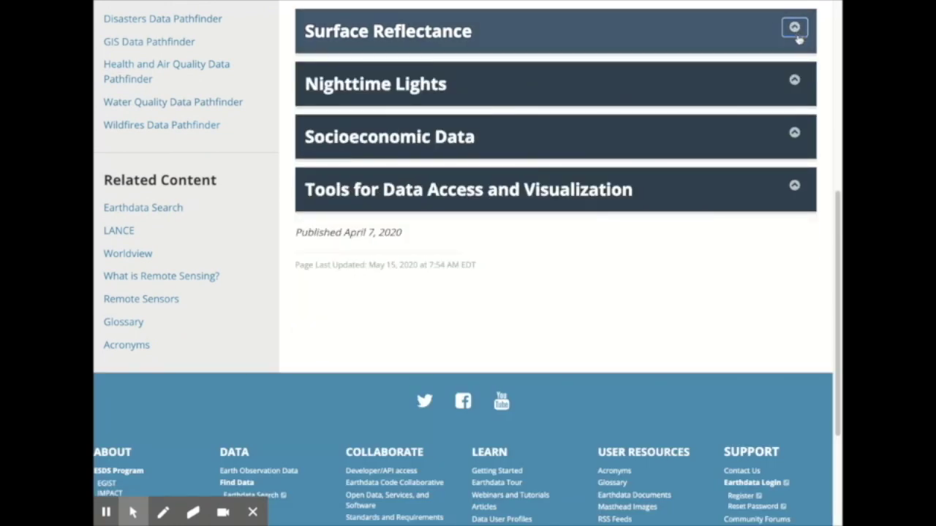
Step: View the Nighttime Lights and Socioeconomic Data sections one after the other, collapsing each after reading
left_click(795, 80)
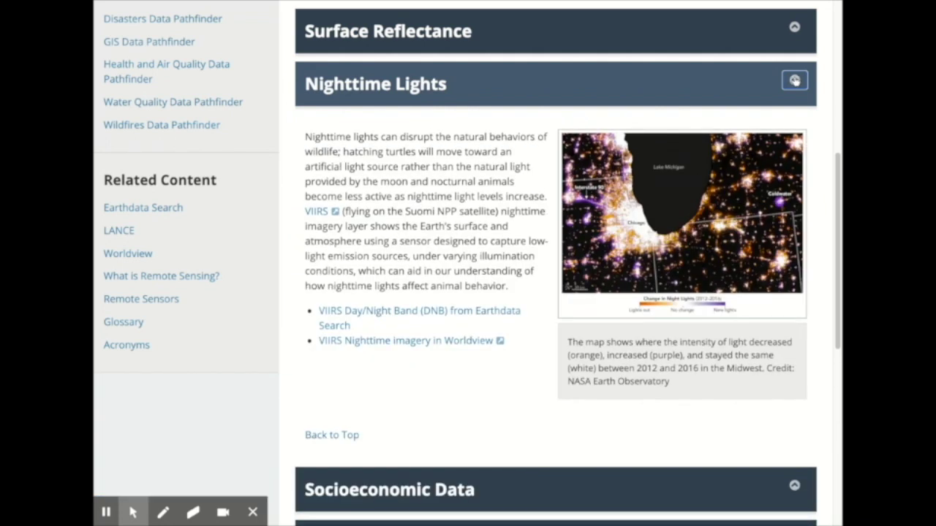
left_click(794, 81)
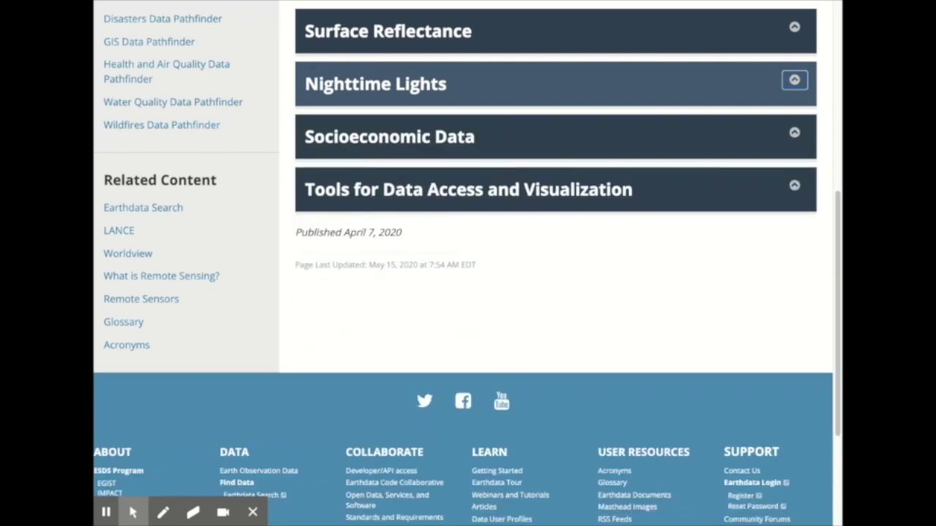
left_click(794, 132)
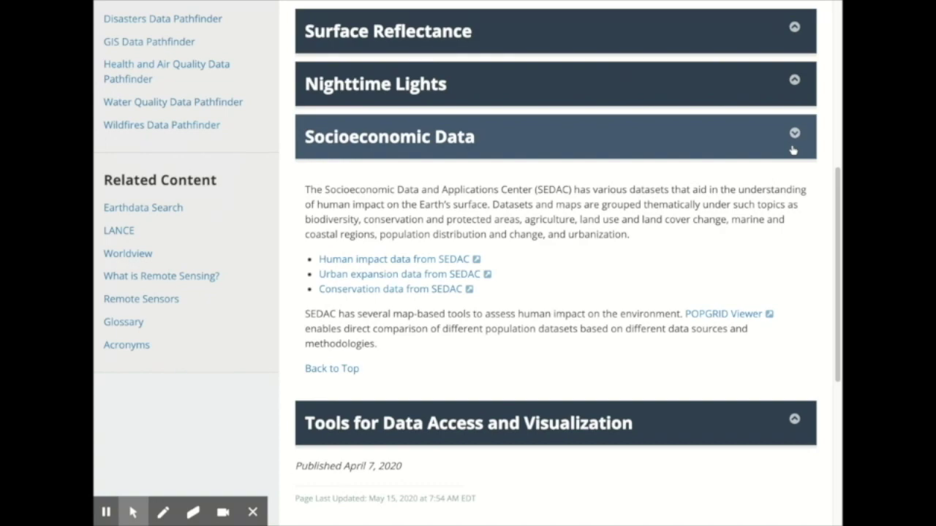
left_click(792, 149)
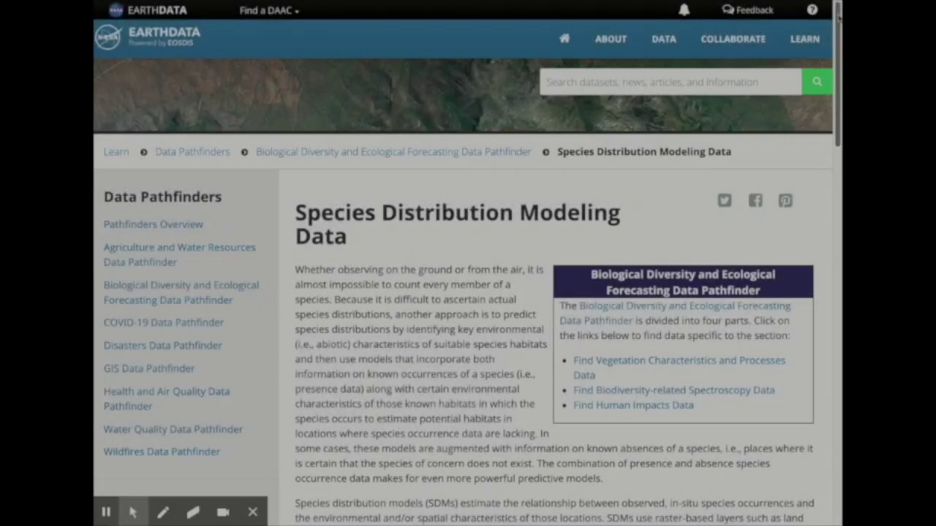
Step: Read the Species Distribution Modeling Data page's introduction and examine the conceptual diagram from data collection to prediction map
scroll(839, 16, "down", 2)
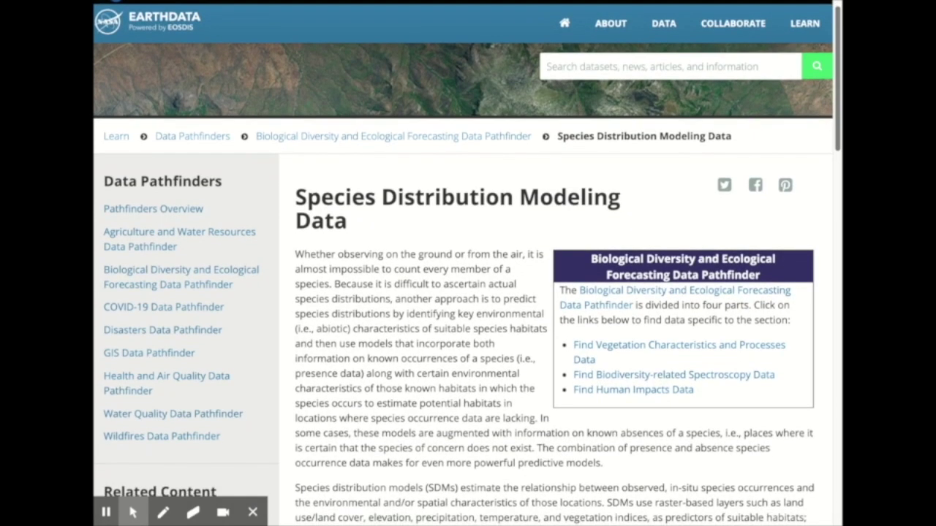
scroll(466, 263, "down", 1)
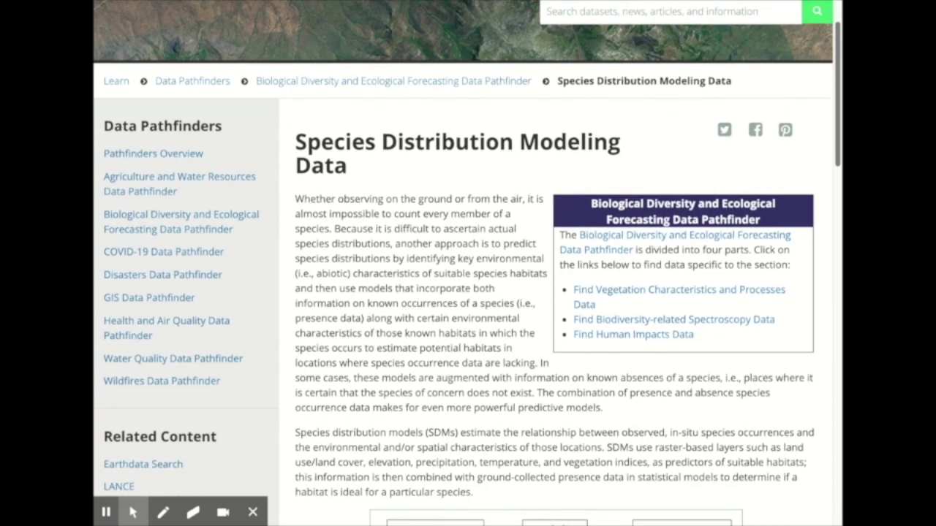
scroll(466, 264, "down", 1)
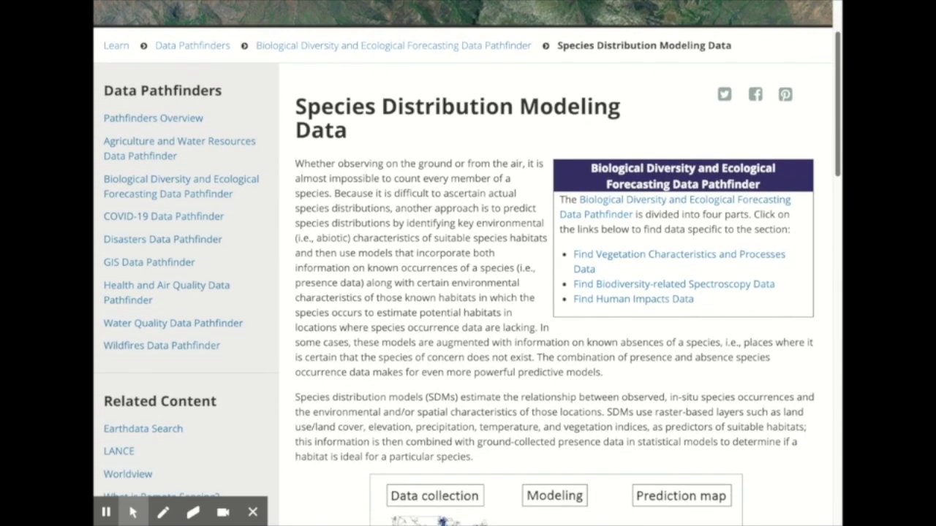
scroll(466, 263, "down", 1)
scroll(467, 263, "down", 5)
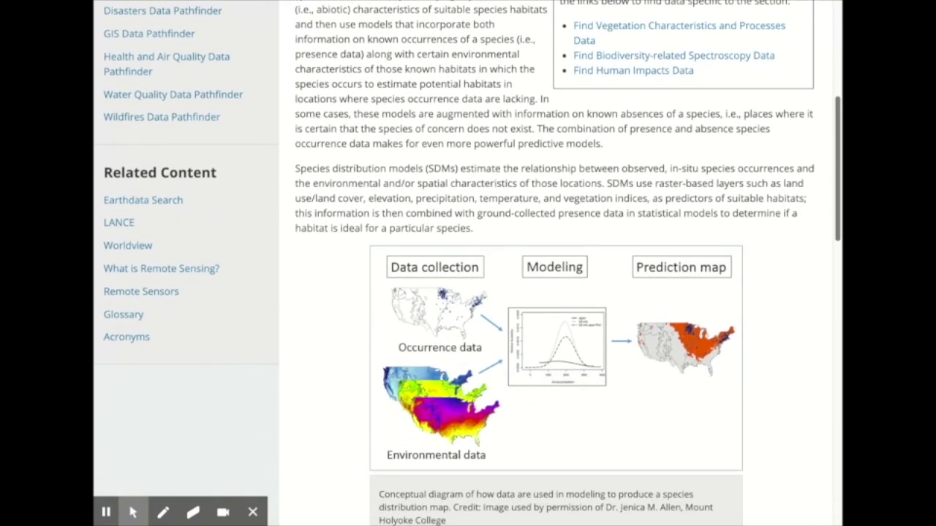
scroll(466, 263, "down", 3)
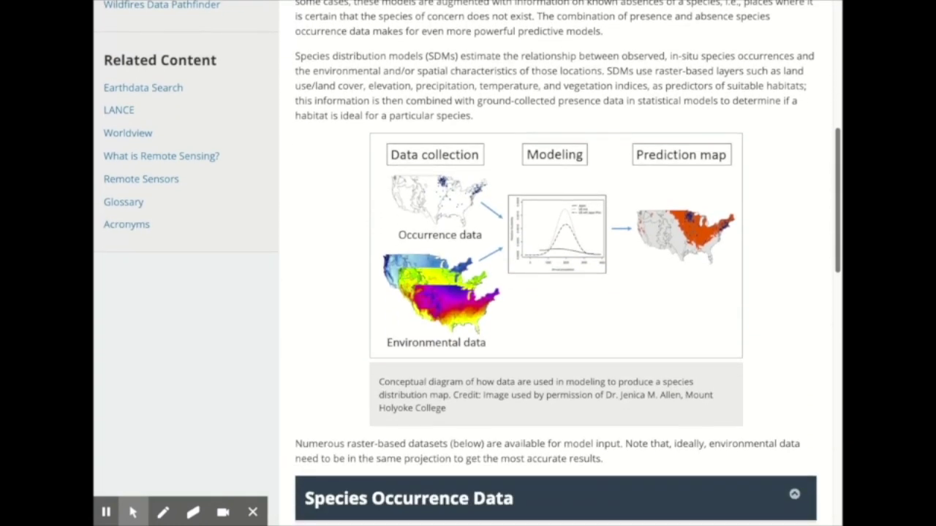
Step: View the Species Occurrence Data section of the species distribution modeling page and collapse it again
scroll(466, 263, "down", 8)
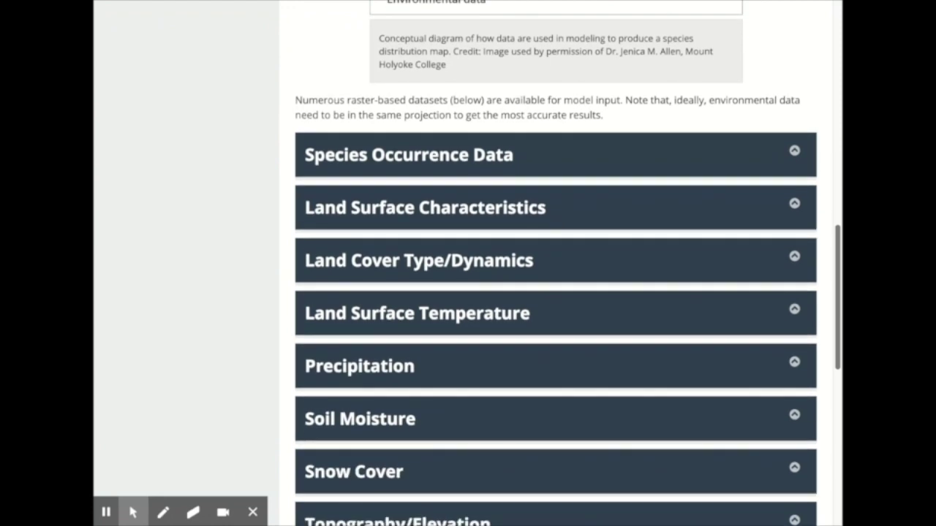
left_click(795, 149)
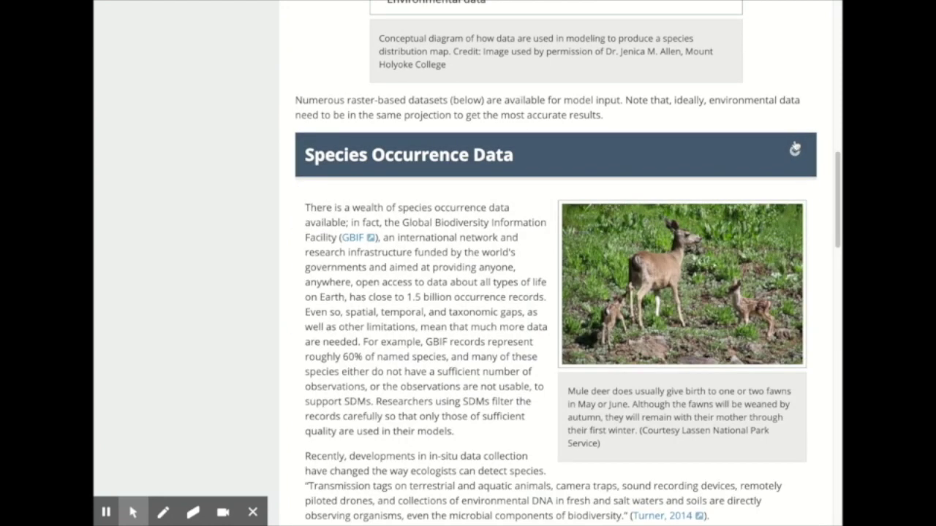
left_click(795, 149)
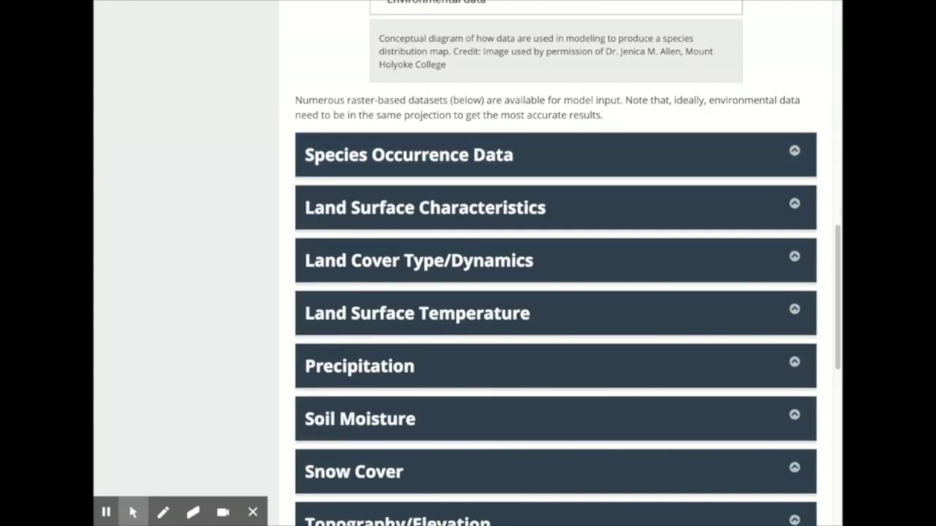
Step: Look through the list of environmental data sections, view the Precipitation section and collapse it again
scroll(841, 245, "down", 3)
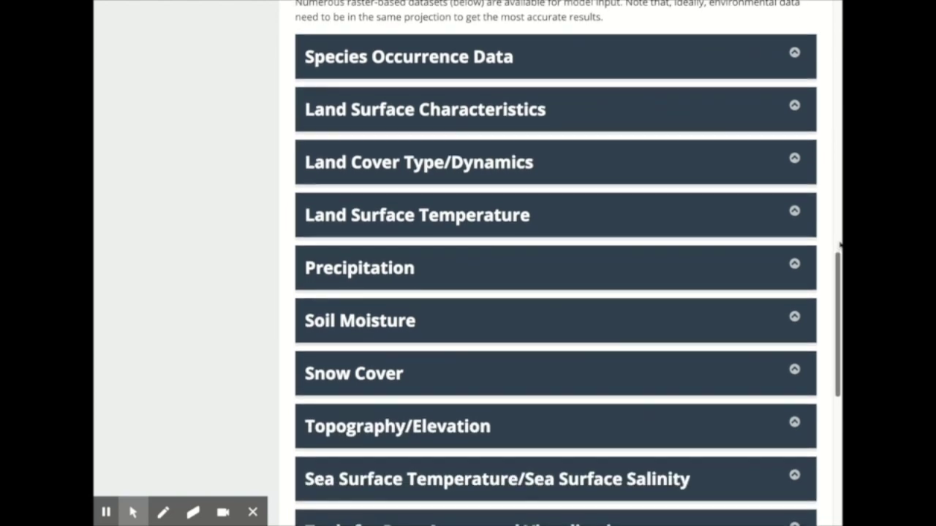
scroll(841, 245, "down", 2)
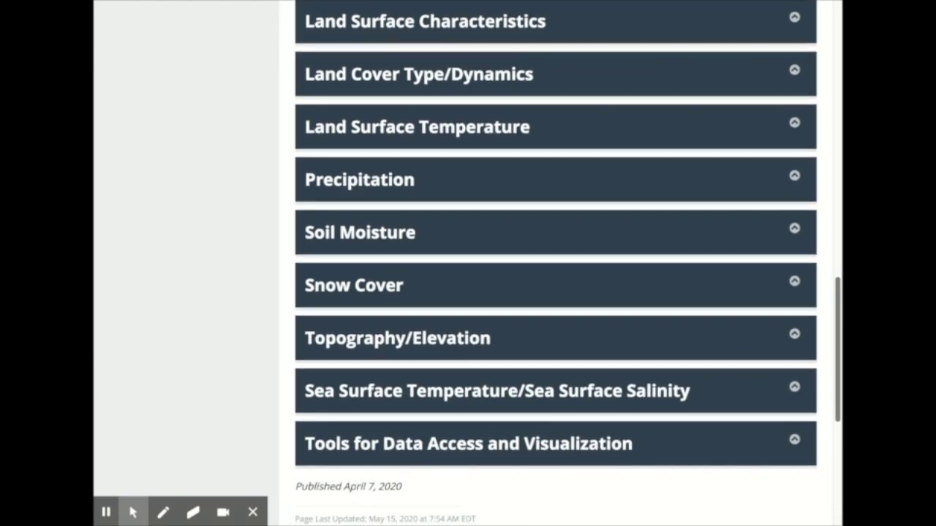
scroll(568, 263, "down", 1)
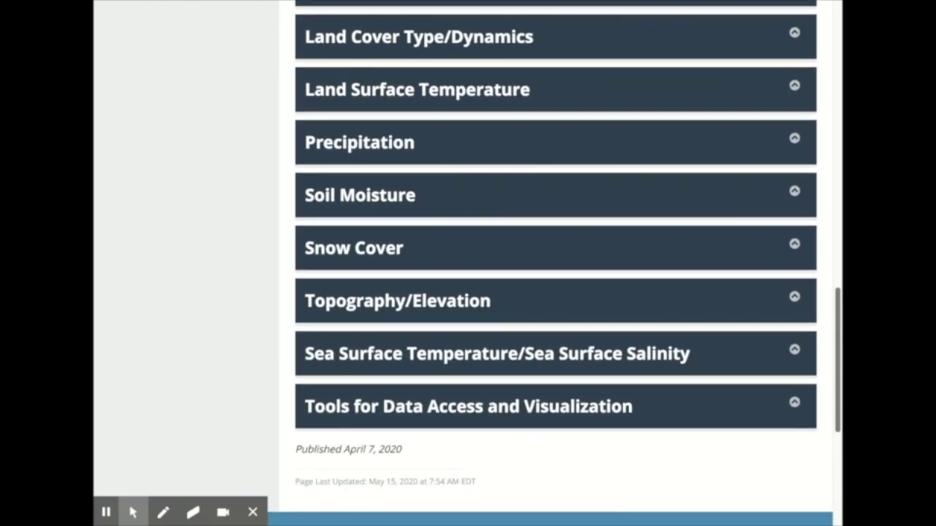
left_click(796, 159)
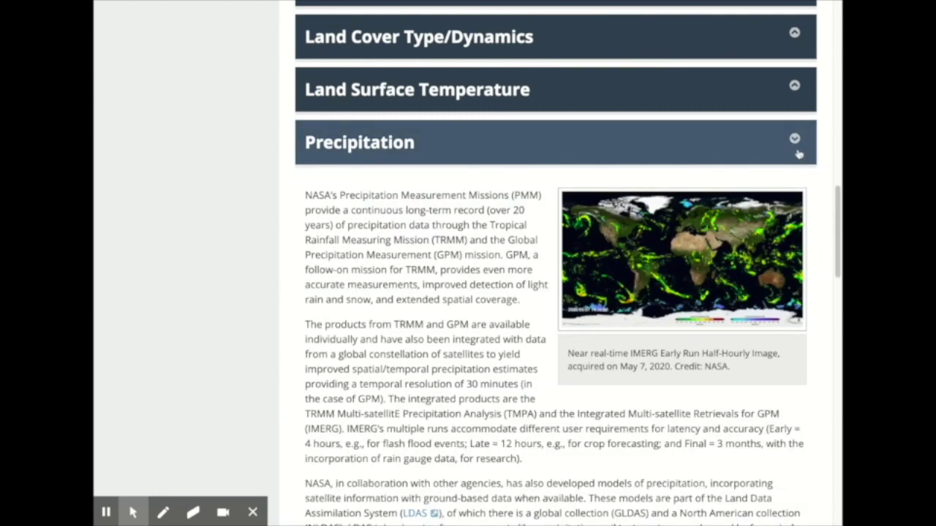
left_click(799, 154)
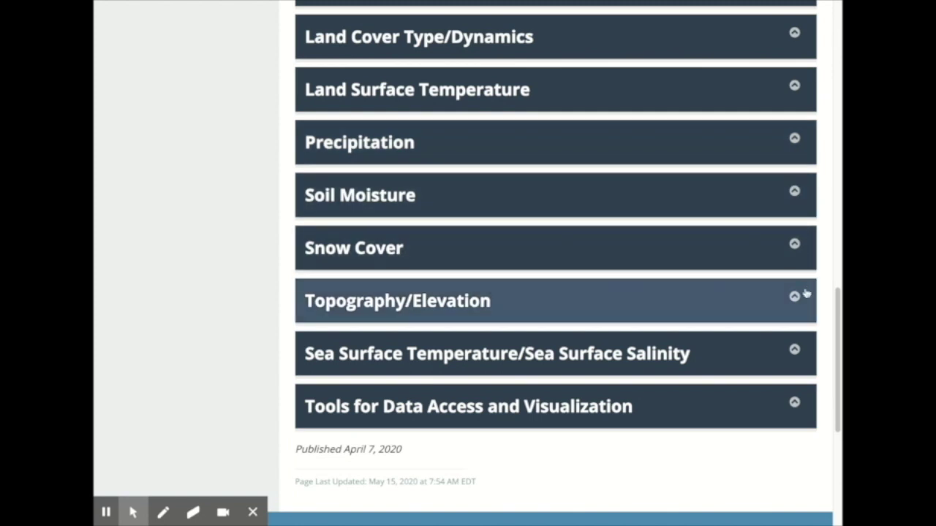
Step: View the Topography/Elevation and Sea Surface Temperature/Sea Surface Salinity sections one after the other, collapsing each after viewing
left_click(796, 300)
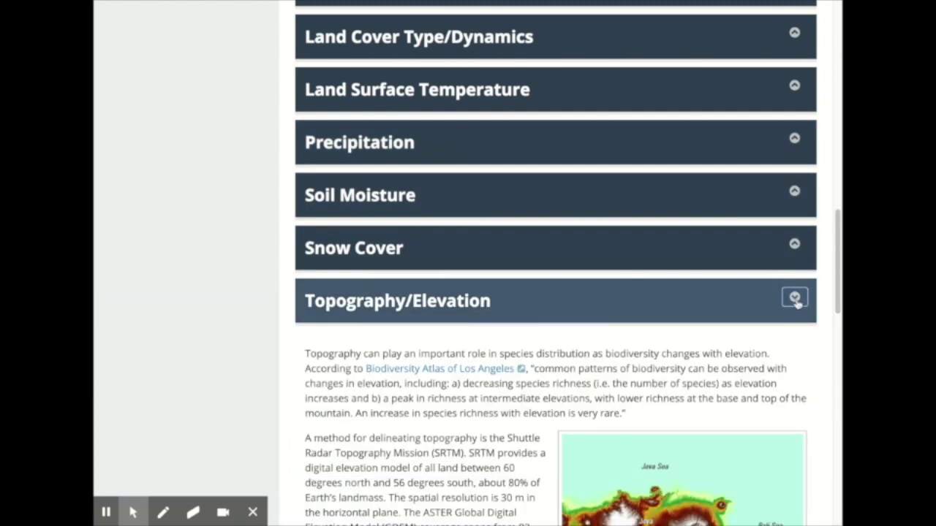
left_click(795, 299)
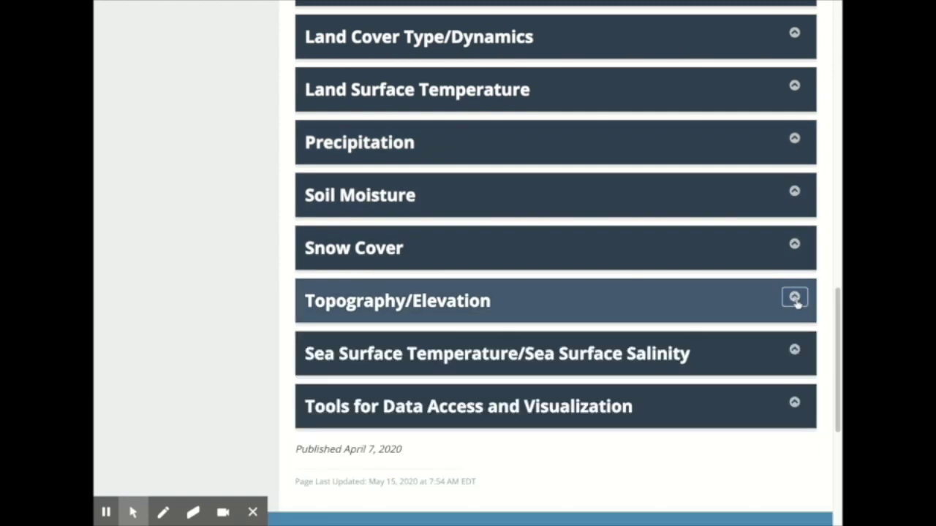
left_click(795, 351)
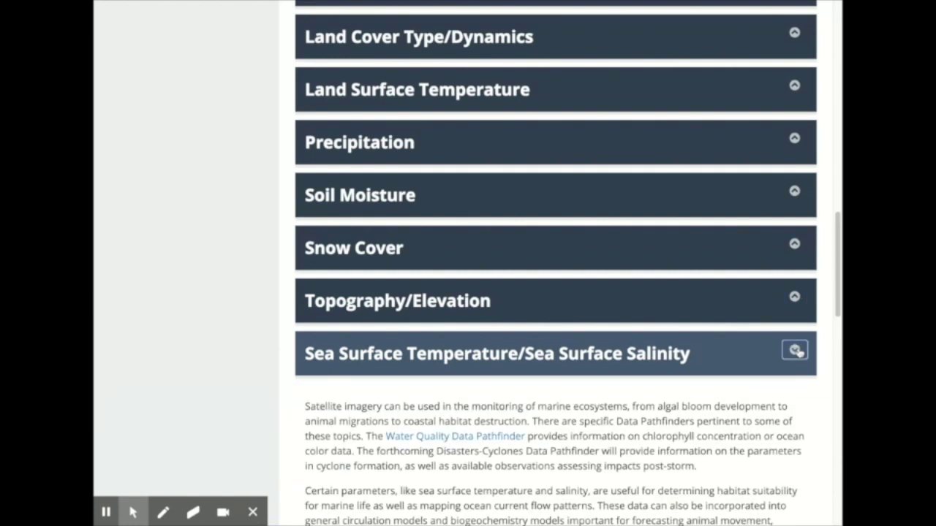
left_click(795, 351)
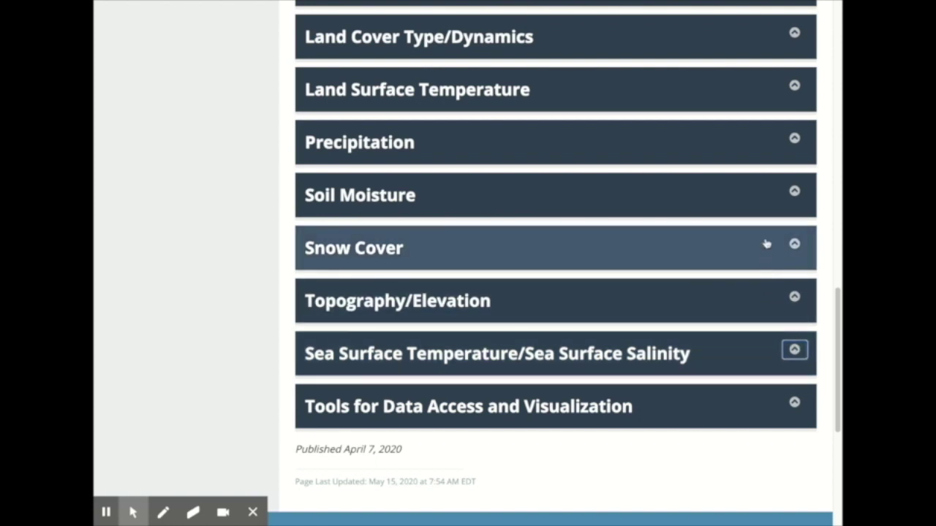
Step: Expand the Tools for Data Access and Visualization section at the end of the list
left_click(792, 52)
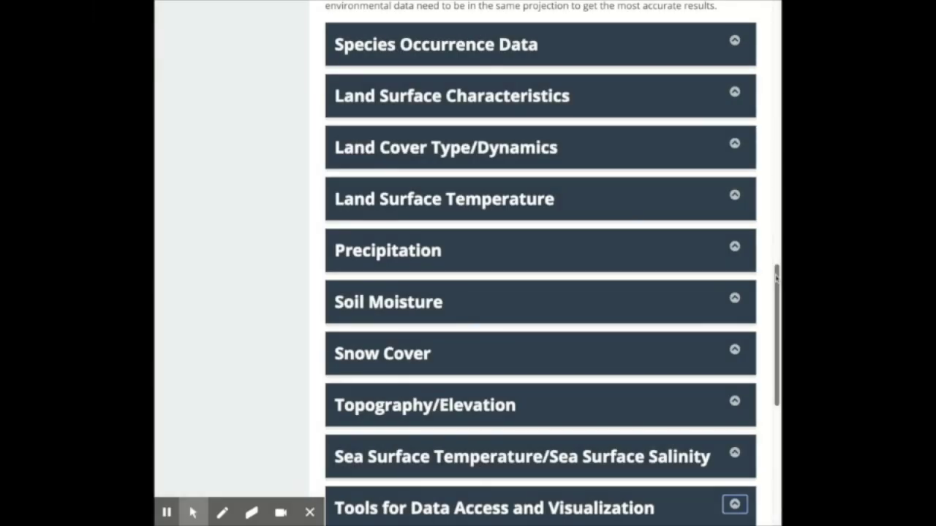
scroll(541, 263, "down", 3)
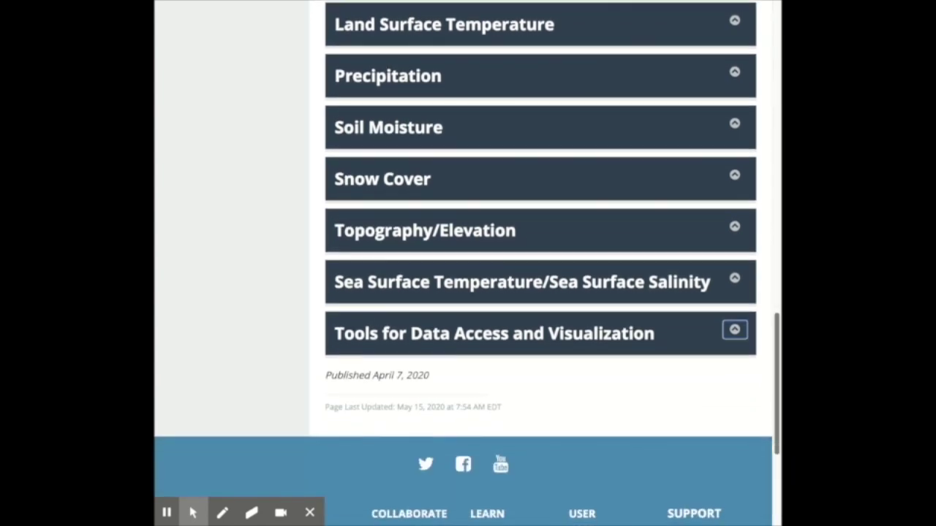
scroll(727, 293, "down", 1)
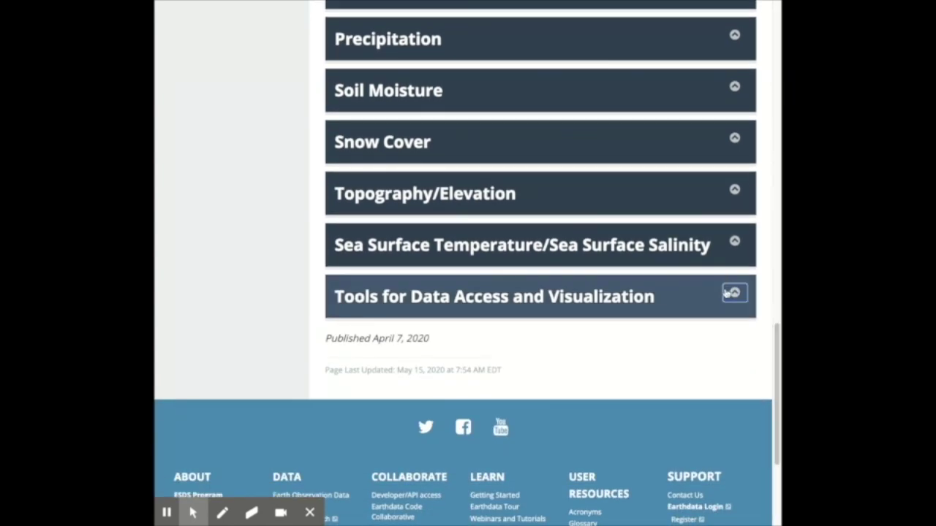
left_click(733, 292)
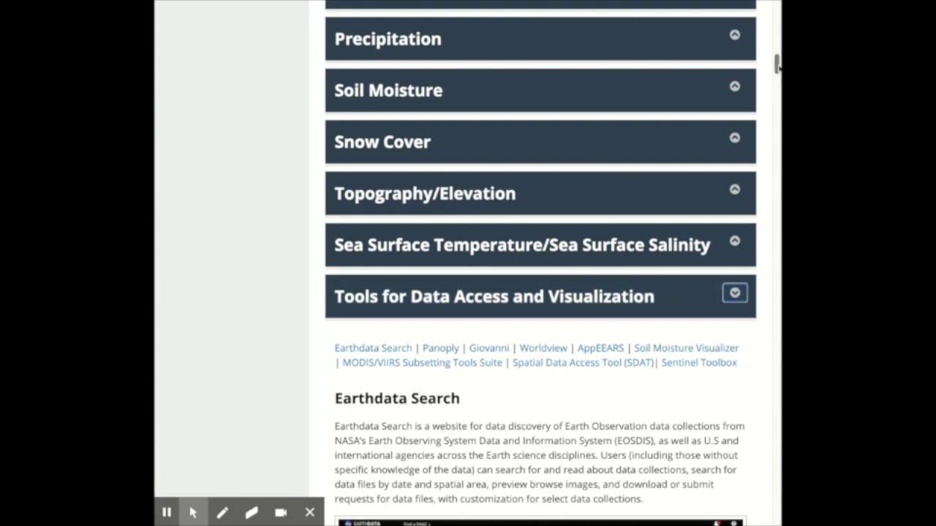
Step: Read the Earthdata Search description with its granule customization examples, and the Panoply and Giovanni tool descriptions
left_click_drag(777, 64, 776, 79)
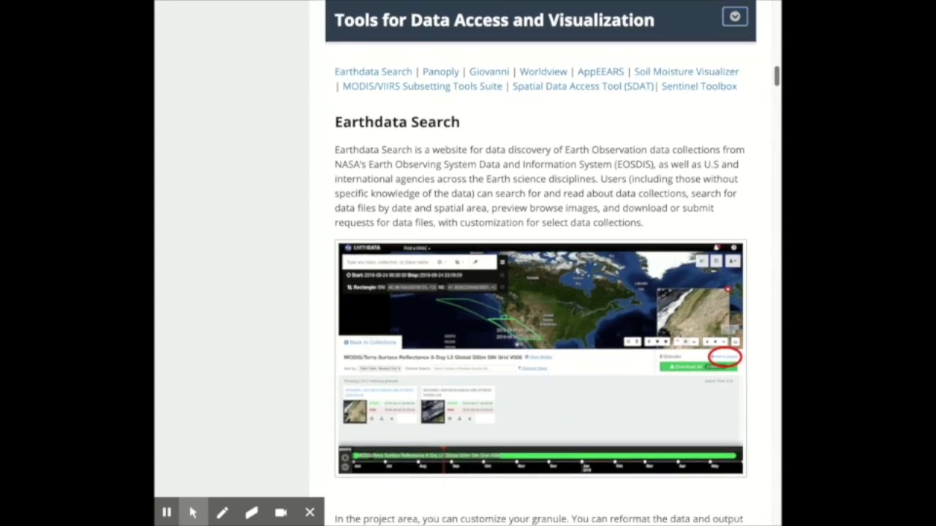
left_click_drag(776, 78, 777, 87)
scroll(540, 263, "down", 8)
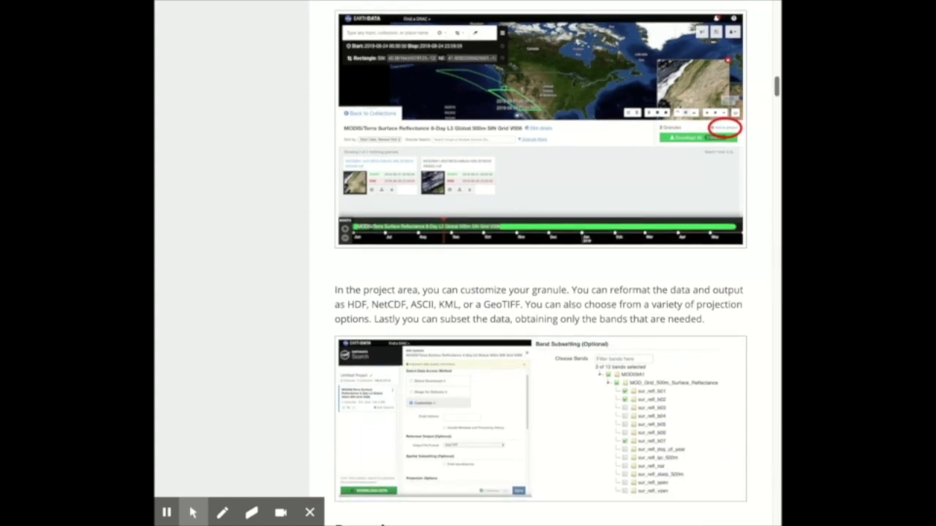
scroll(540, 263, "down", 5)
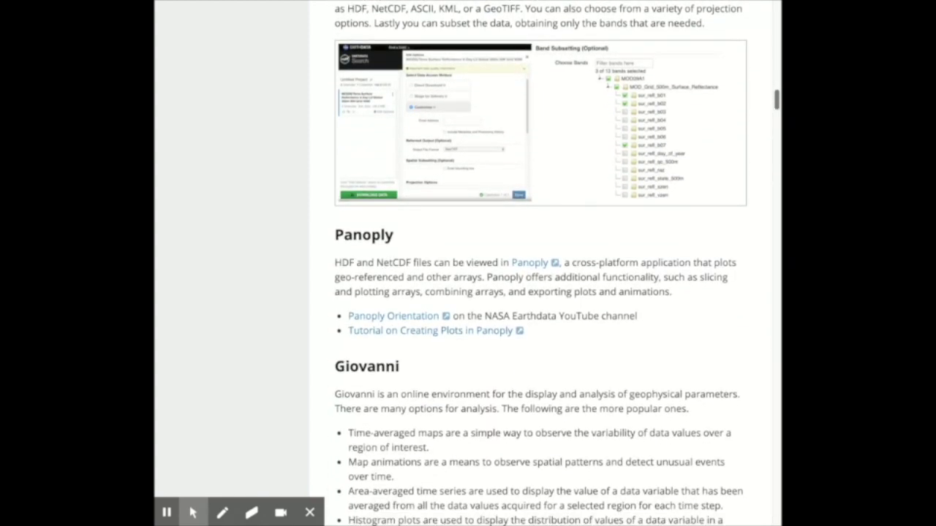
scroll(540, 263, "down", 5)
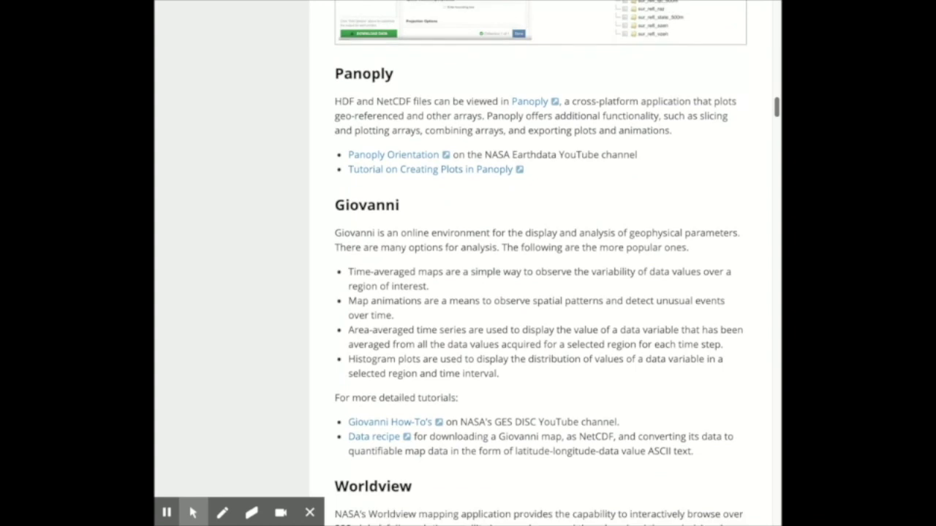
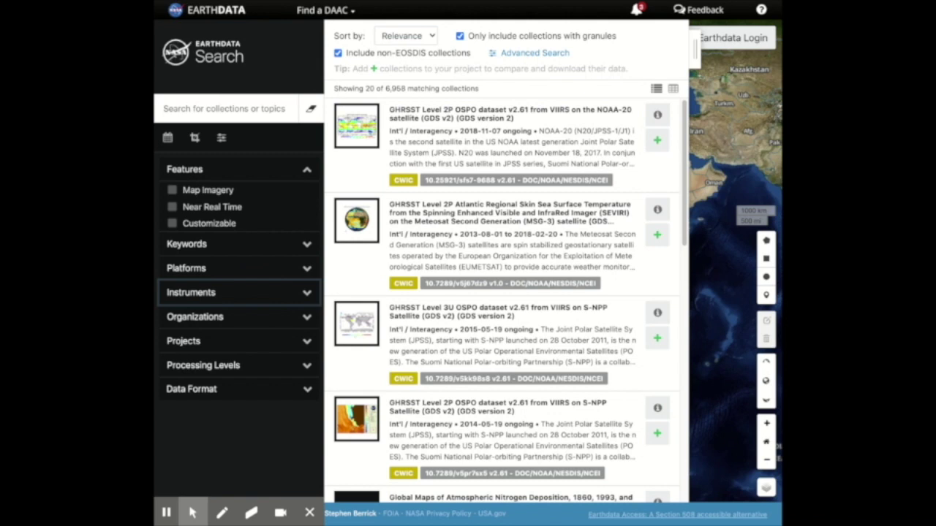
Step: Look over the collection search options in Earthdata Search, expanding the Keywords filter and collapsing it again
left_click(201, 109)
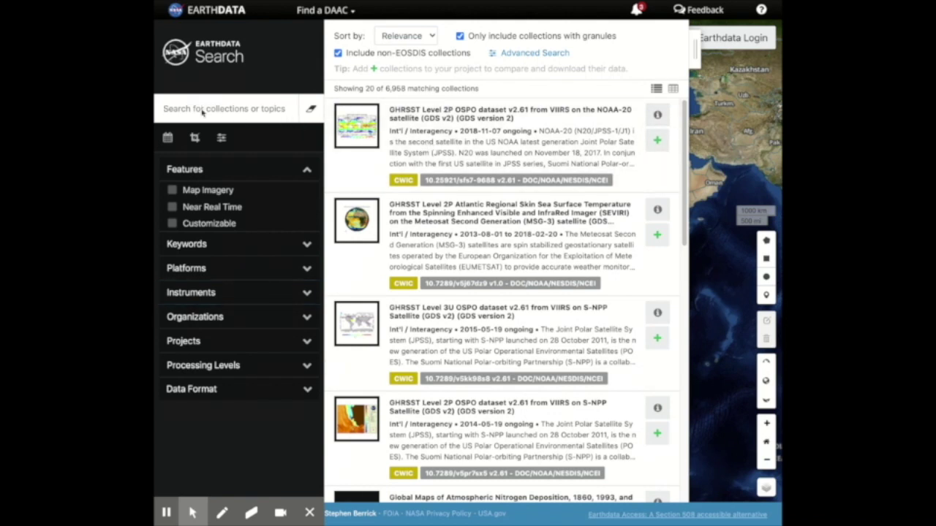
left_click(307, 247)
left_click(307, 247)
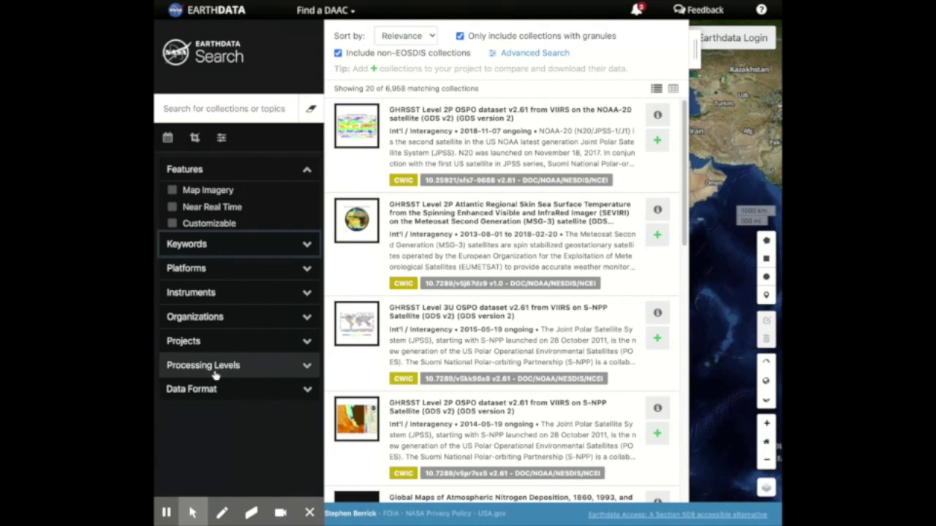
Step: Search the data collections for "ocean color"
left_click(175, 112)
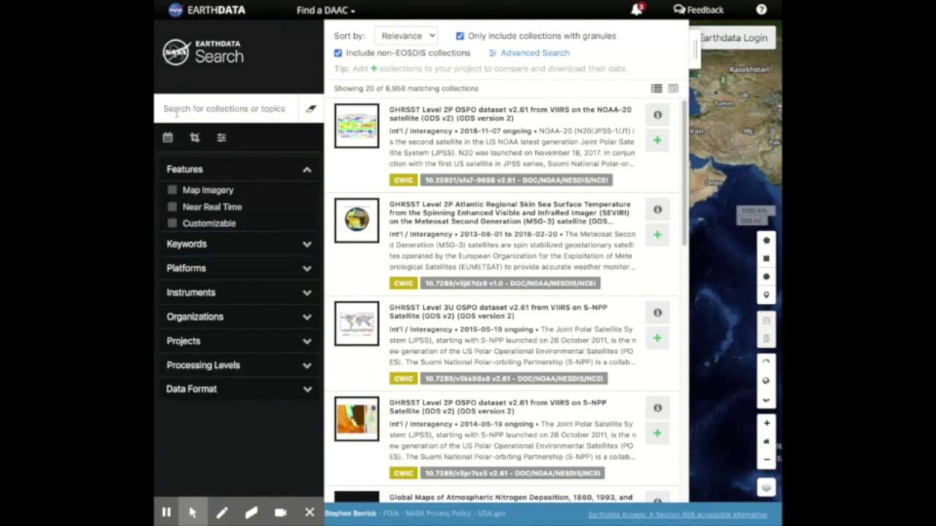
type("ocean")
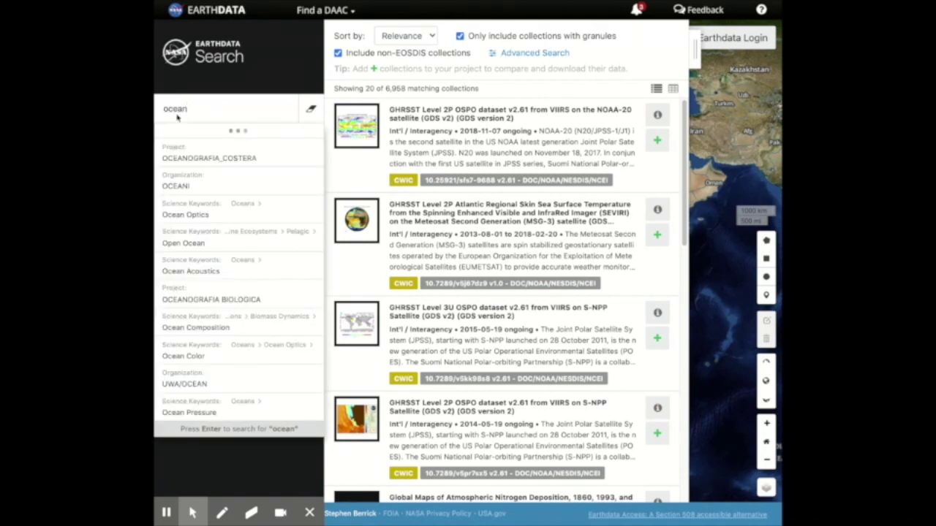
type(" color")
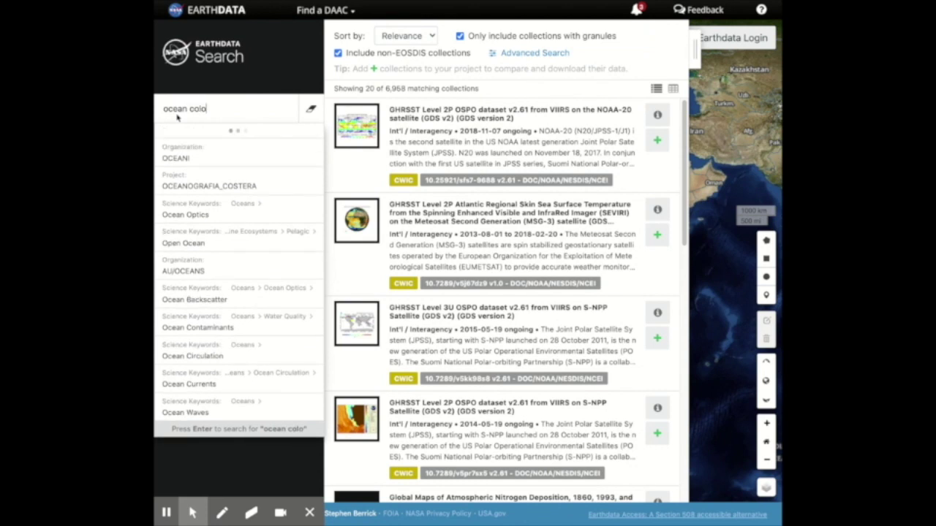
key("Return")
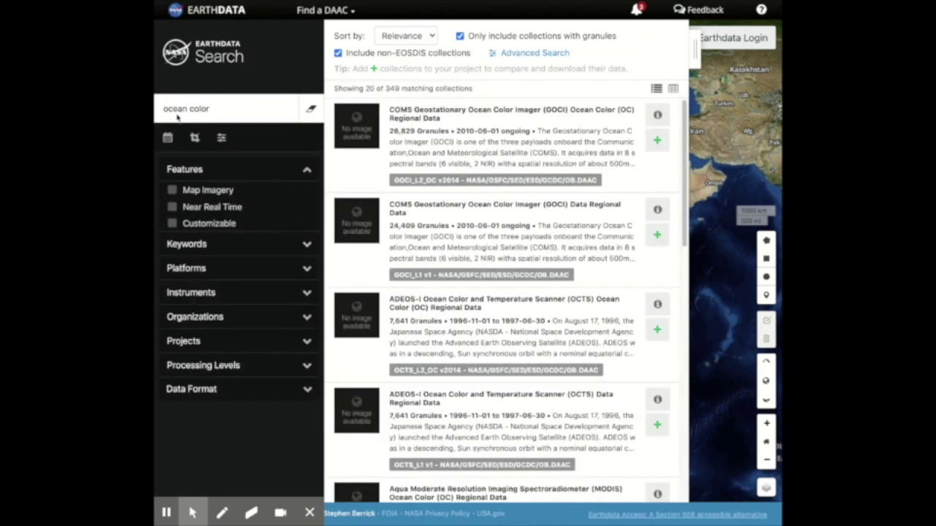
Step: Filter the ocean color collections by the MODIS instrument
left_click(307, 293)
scroll(319, 254, "down", 8)
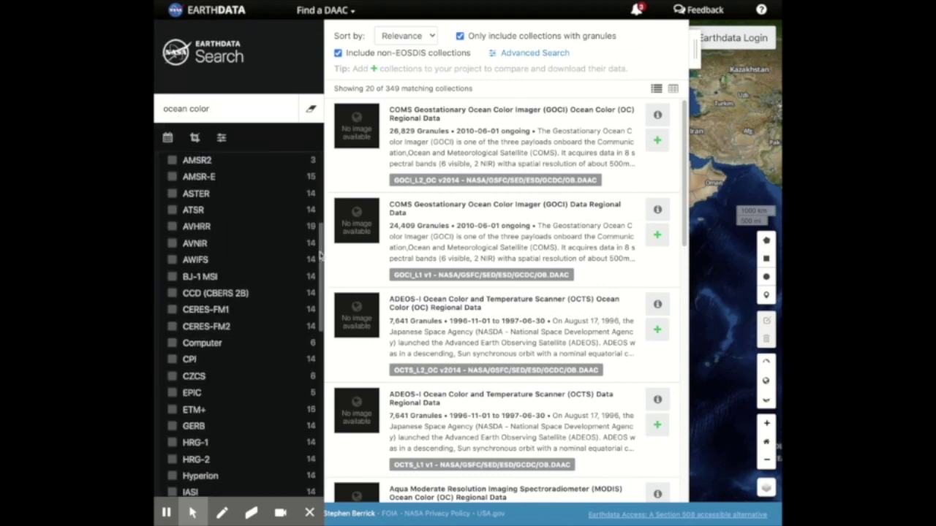
scroll(319, 253, "down", 3)
left_click(172, 388)
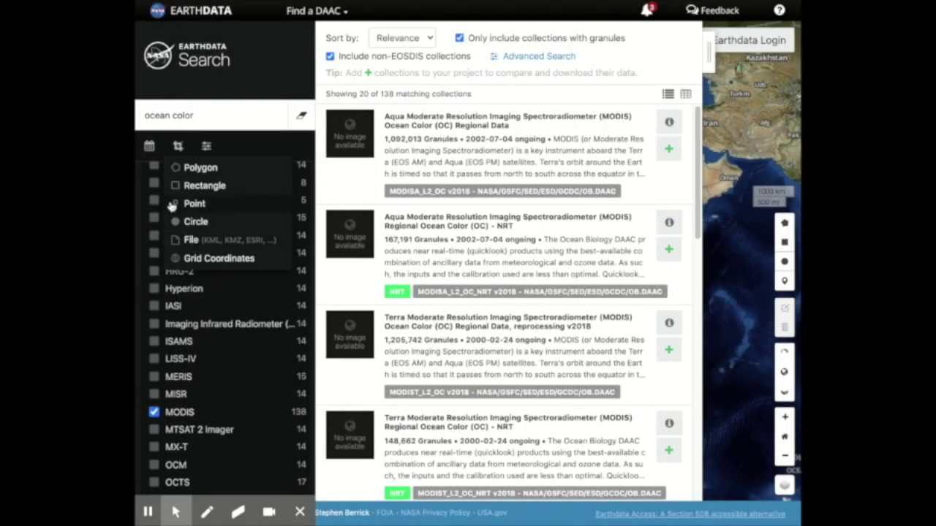
Step: View the temporal filter and the spatial selection options for the search, closing each without applying a filter
left_click(149, 147)
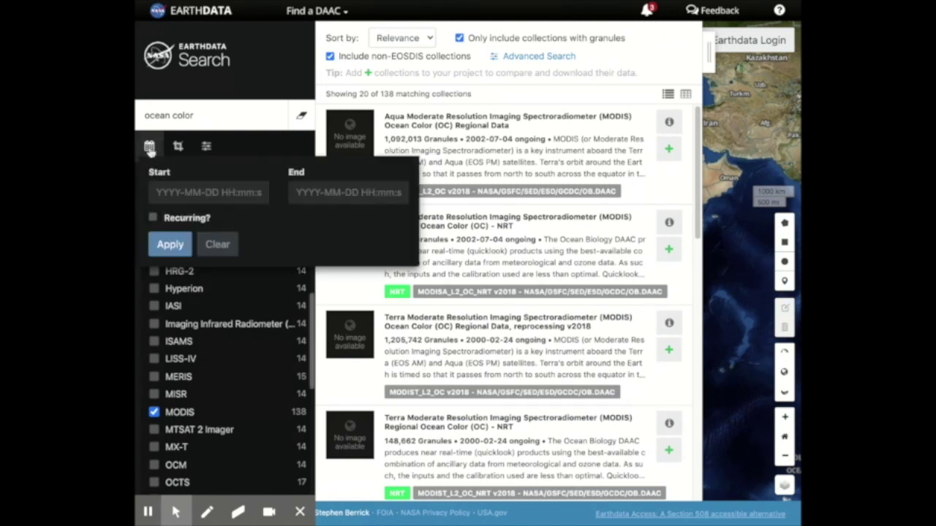
left_click(149, 147)
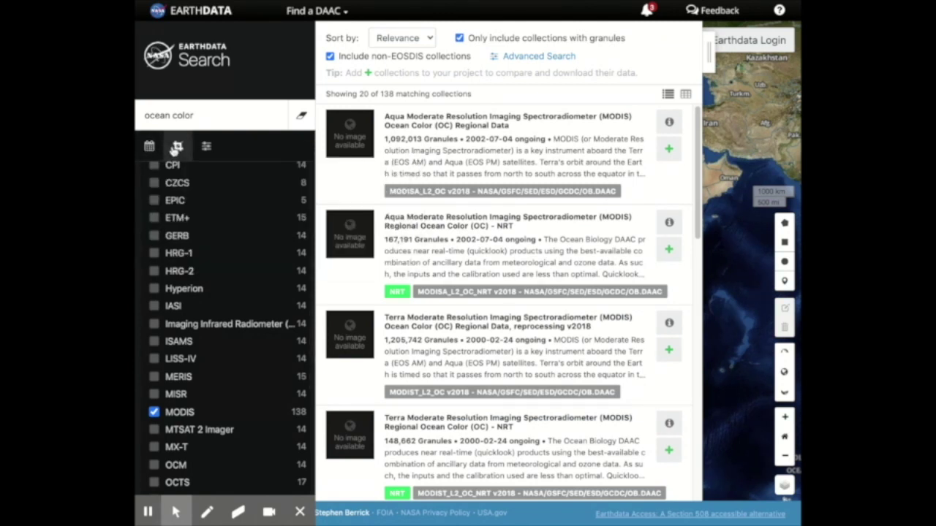
left_click(176, 147)
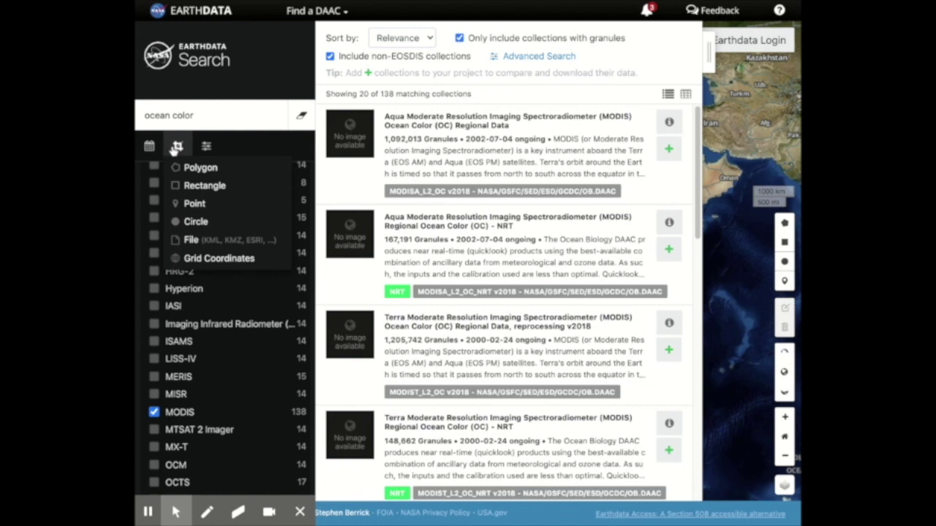
key("Escape")
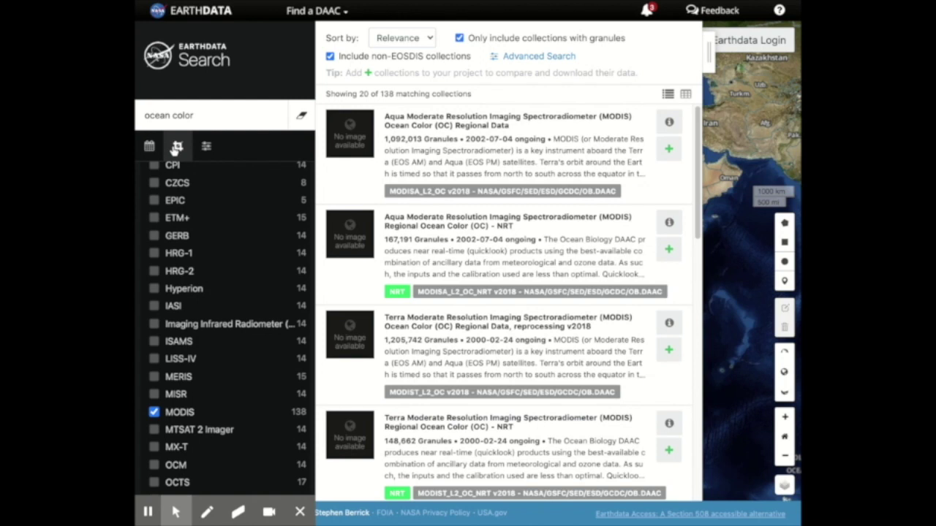
Step: Open the granules of the Aqua MODIS Ocean Color (OC) Regional Data collection and toggle the results area beside the map
left_click(465, 139)
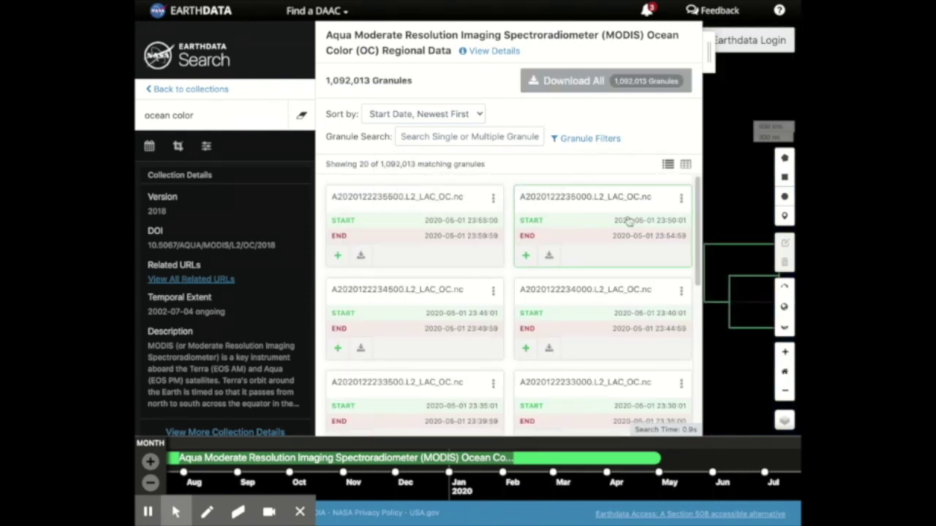
left_click(708, 49)
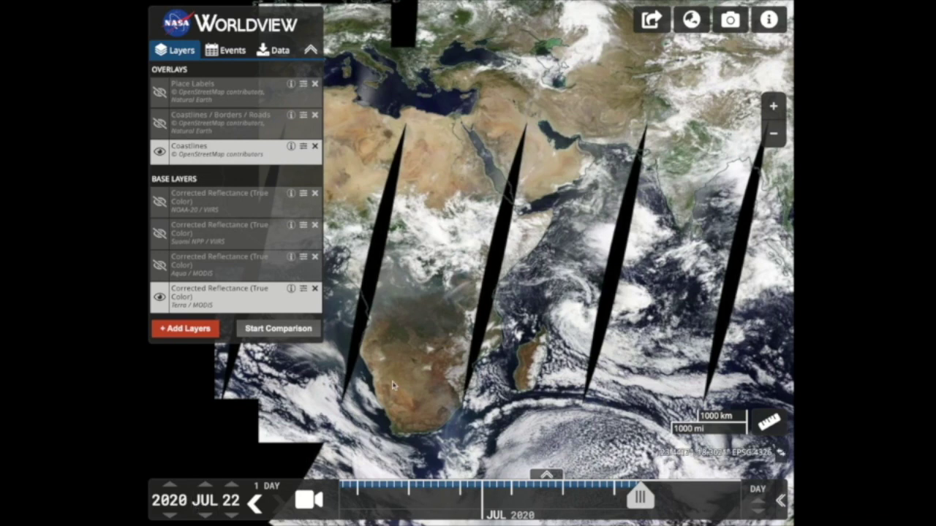
Step: Add the Amphibian Richness - All Threats layer from the Biosphere science discipline and inspect it on the map around western Africa
key("Left")
key("Left")
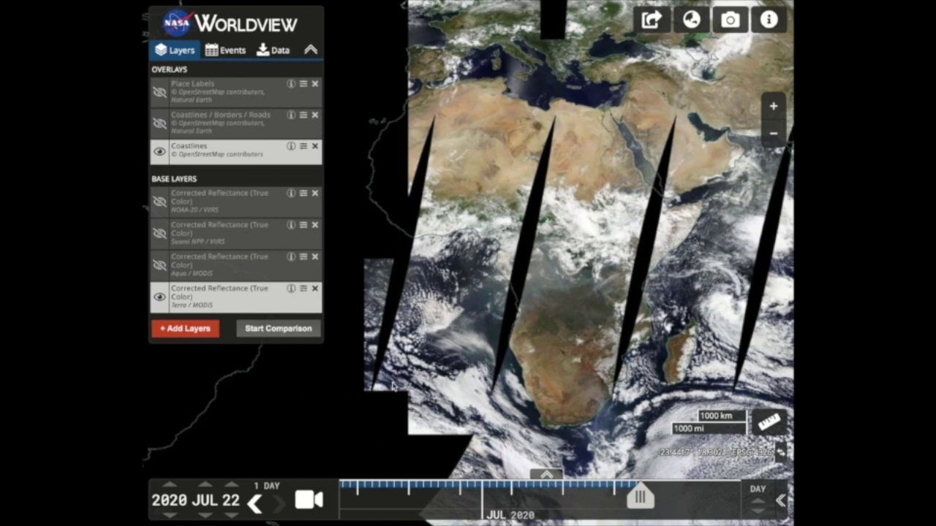
left_click(202, 333)
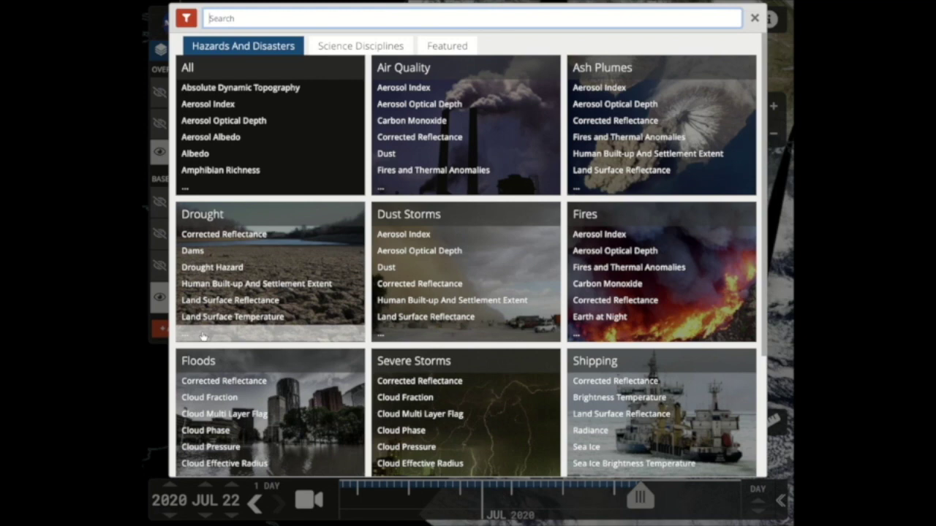
left_click(373, 48)
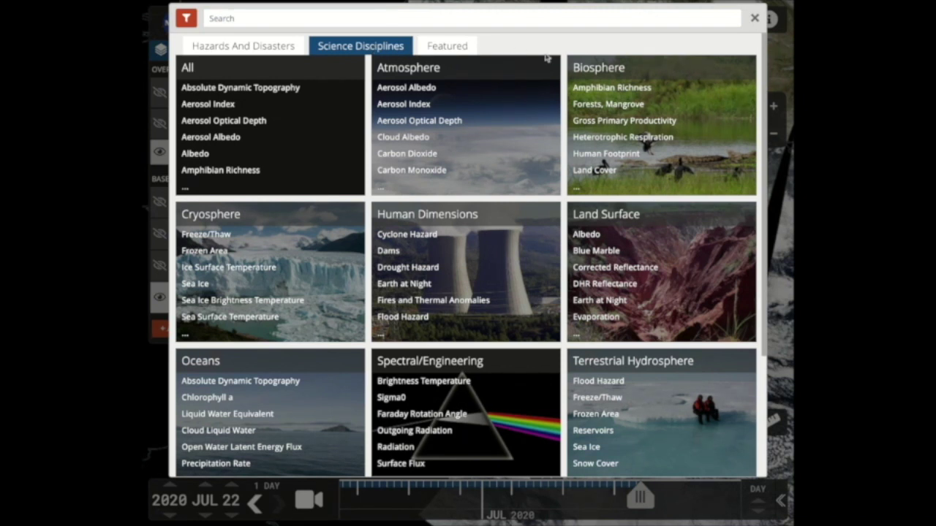
left_click(599, 69)
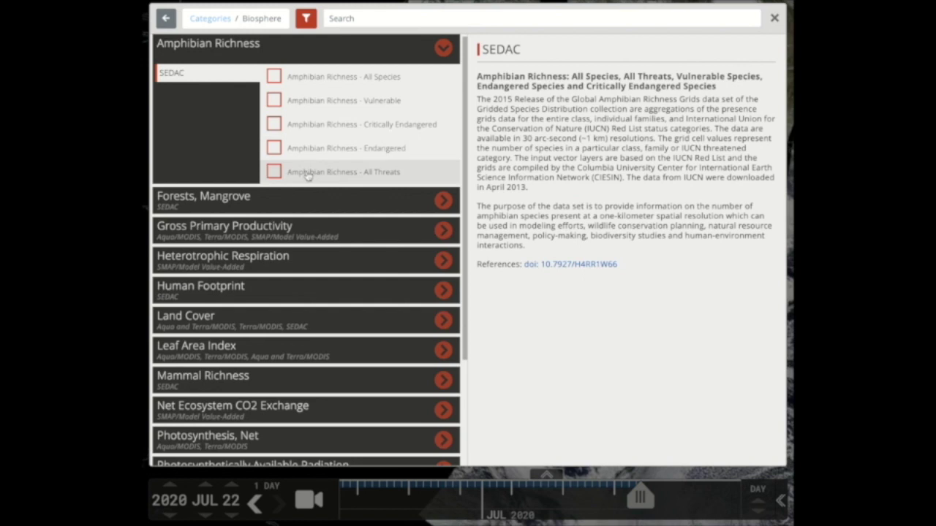
left_click(275, 172)
left_click(774, 19)
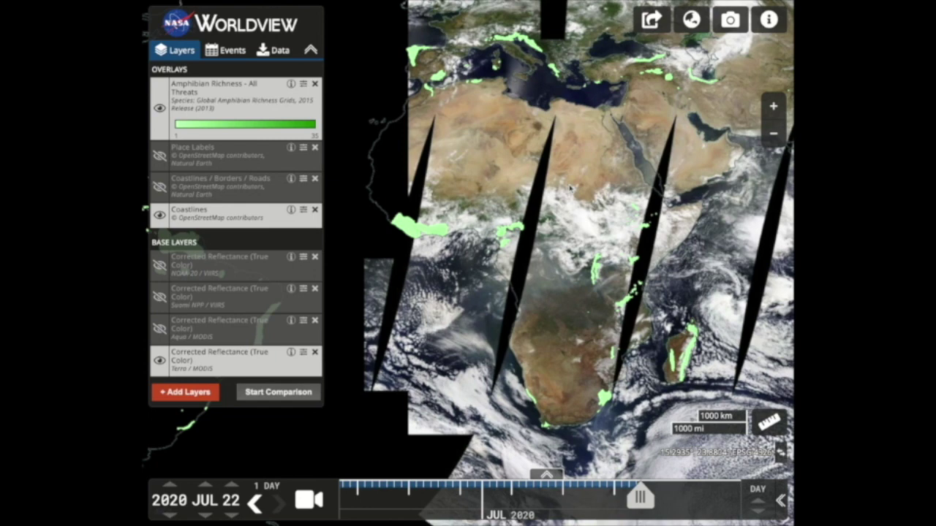
scroll(421, 231, "up", 1)
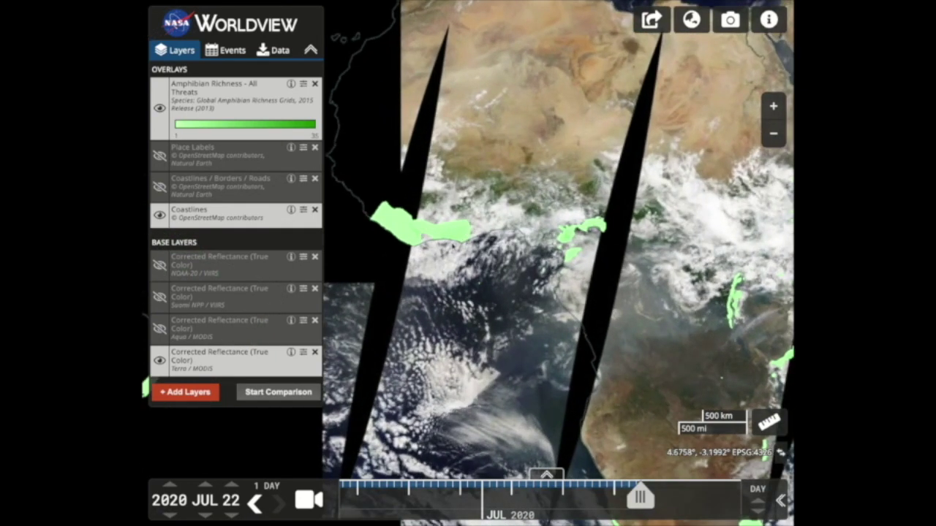
key("Right")
key("Right")
key("Down")
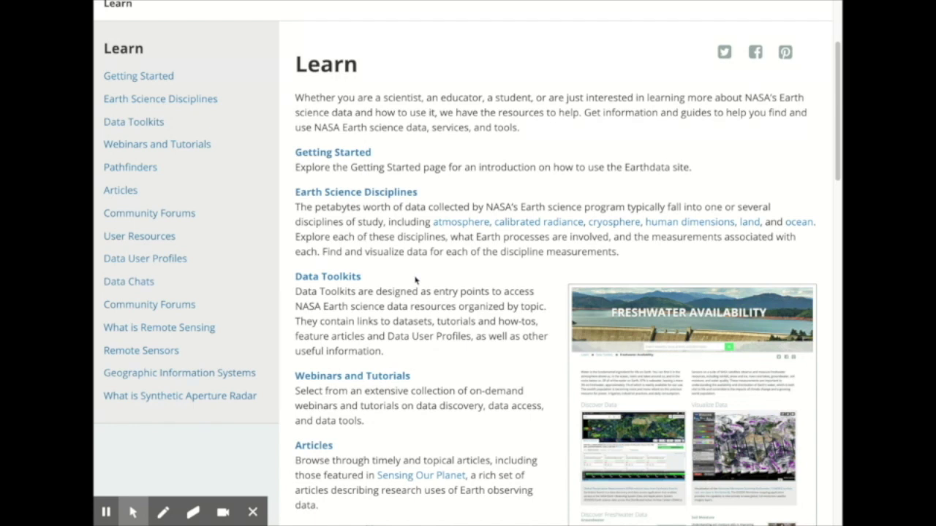
Step: Open the Biological Diversity Toolkit from the Earthdata Data Toolkits page and view its Discover Data and Visualize Data sections
left_click(337, 279)
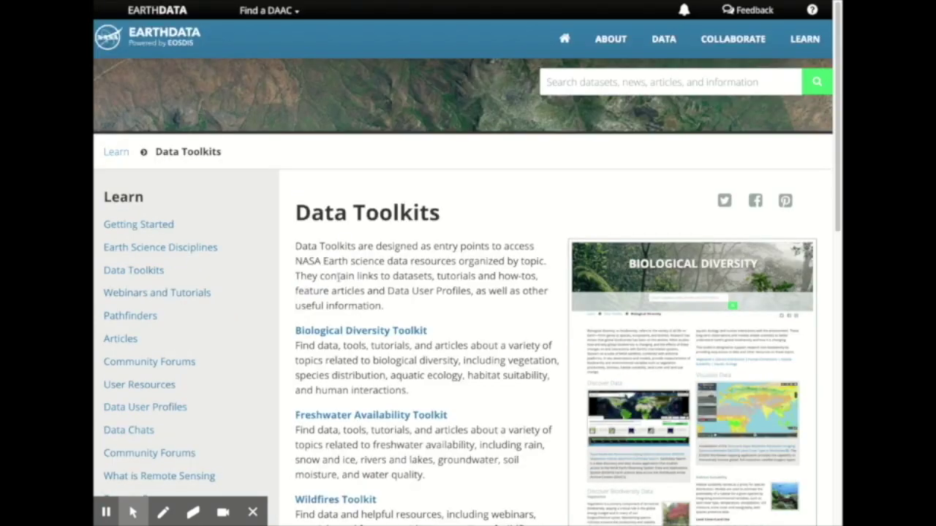
left_click(364, 330)
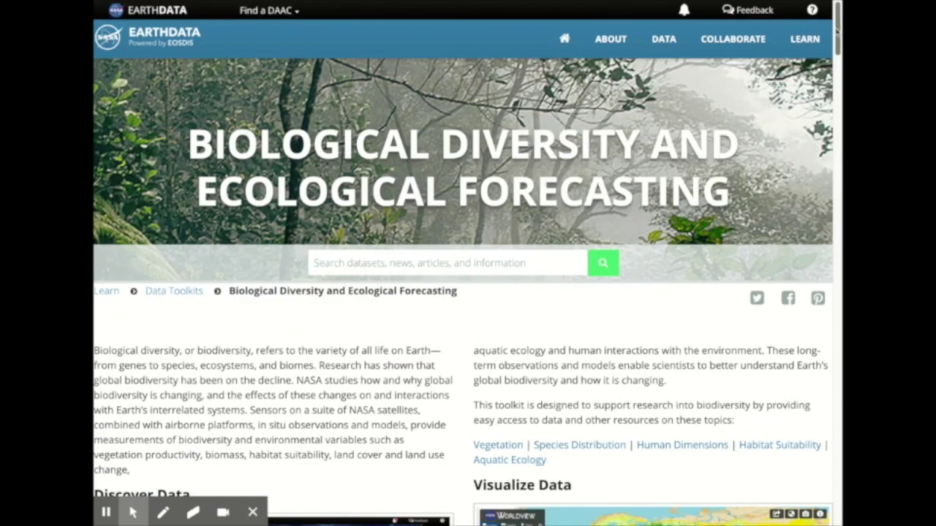
scroll(836, 29, "down", 1)
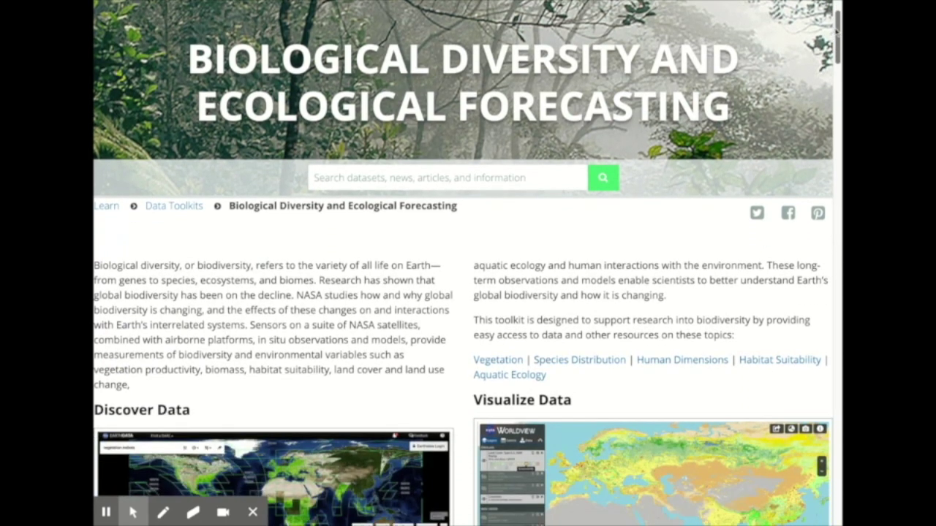
scroll(836, 31, "down", 1)
scroll(836, 31, "down", 4)
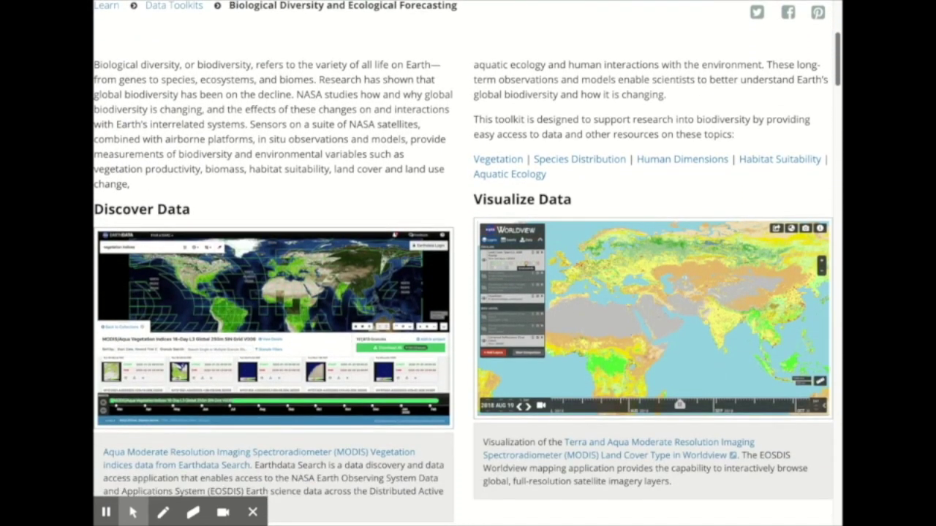
Step: Review the toolkit's Vegetation and Habitat Suitability sections, including their data links, webinars and data recipes
scroll(467, 263, "down", 4)
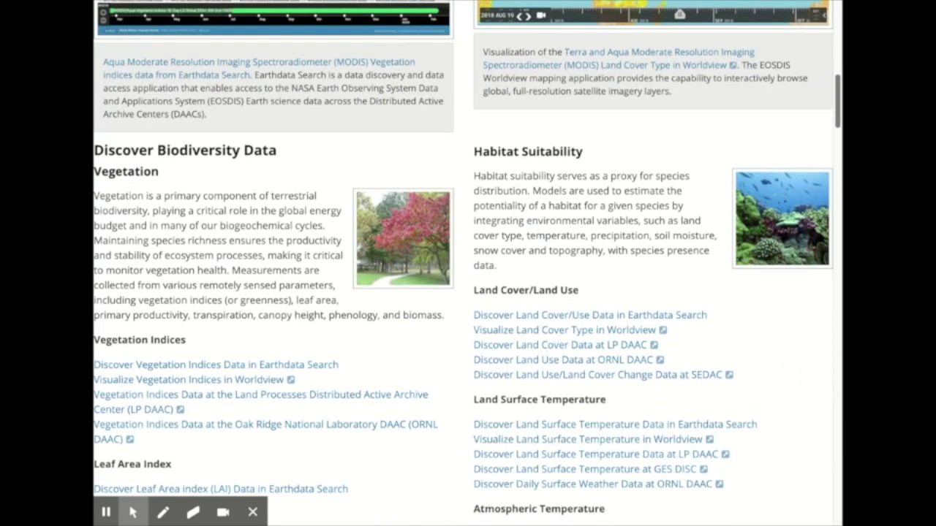
scroll(466, 263, "down", 3)
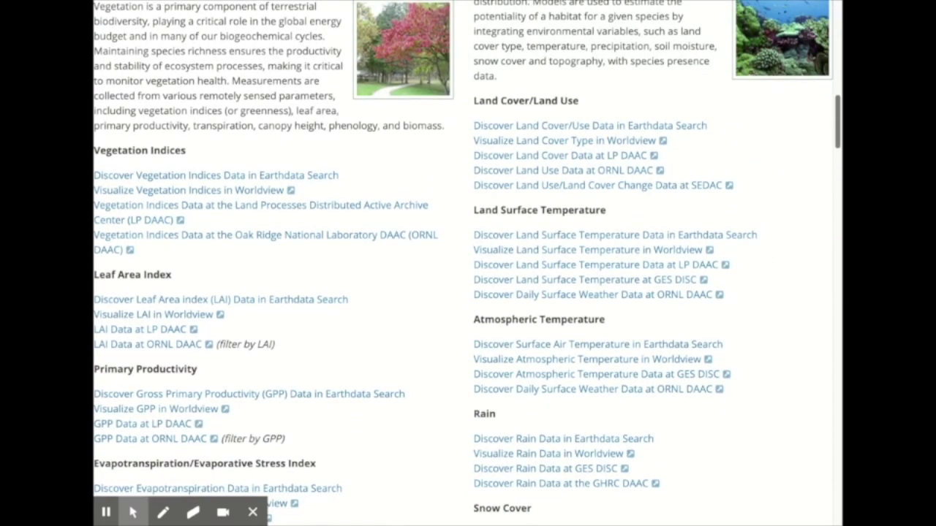
scroll(466, 263, "down", 3)
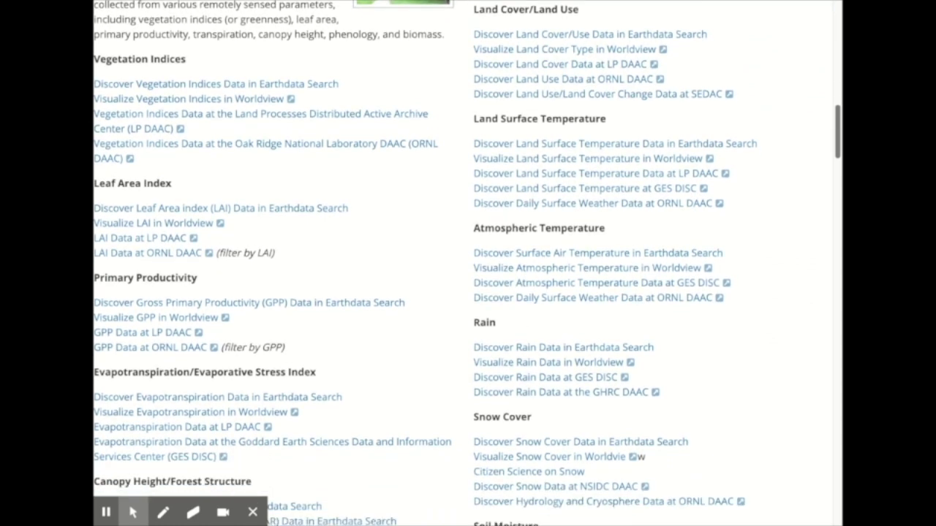
scroll(466, 262, "down", 1)
scroll(468, 263, "down", 2)
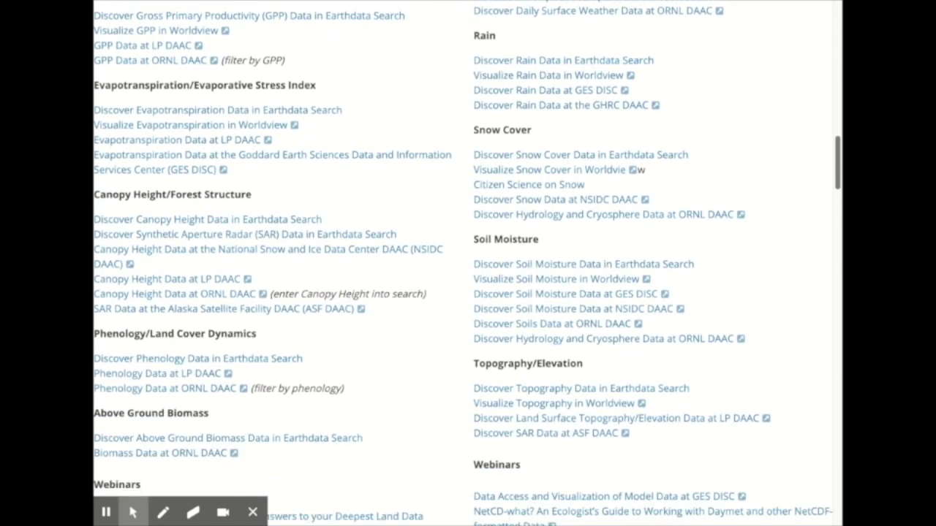
scroll(467, 263, "down", 5)
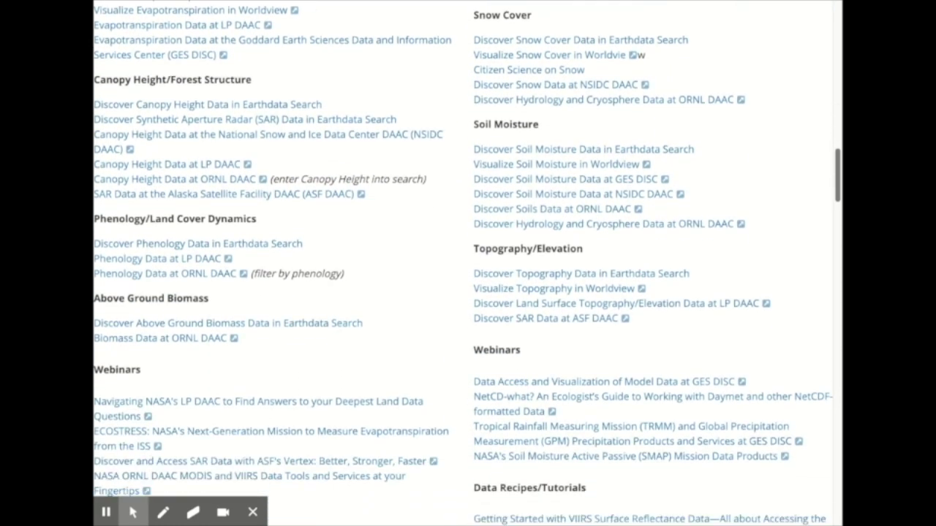
scroll(468, 263, "down", 3)
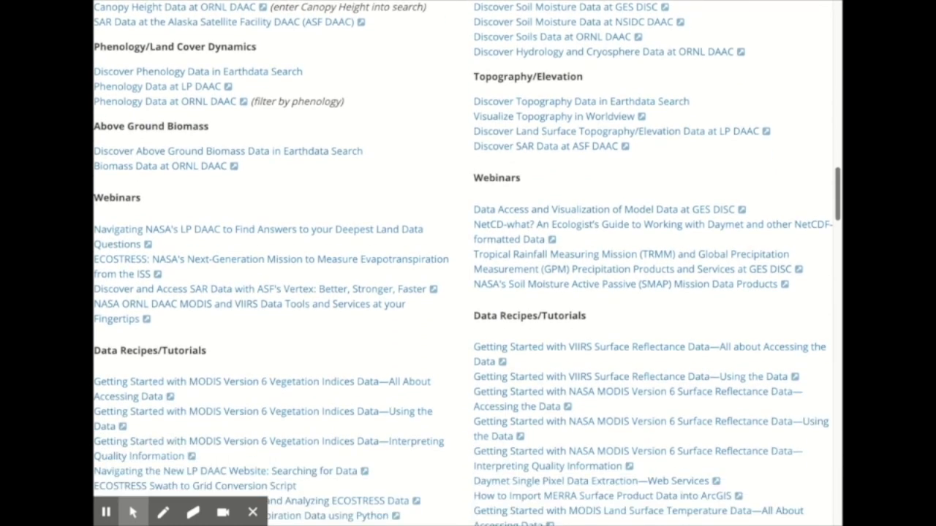
scroll(468, 263, "down", 3)
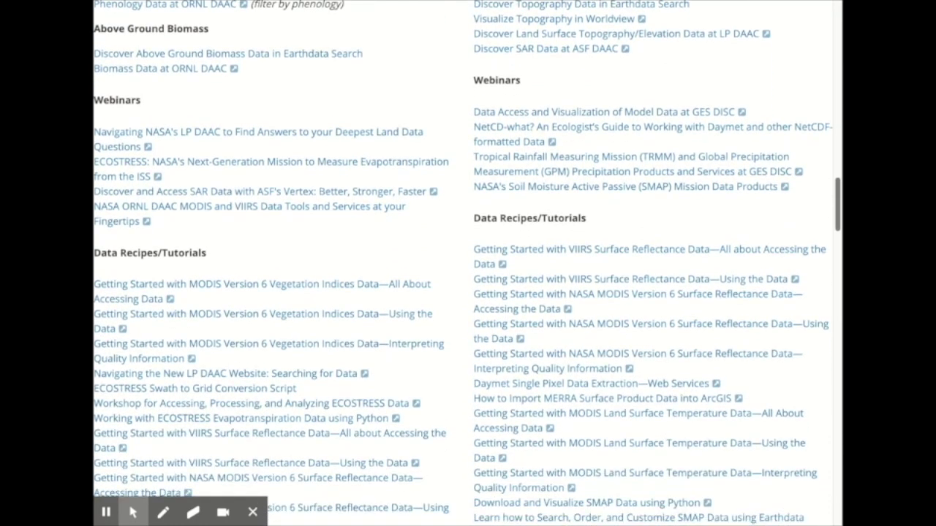
scroll(467, 263, "down", 3)
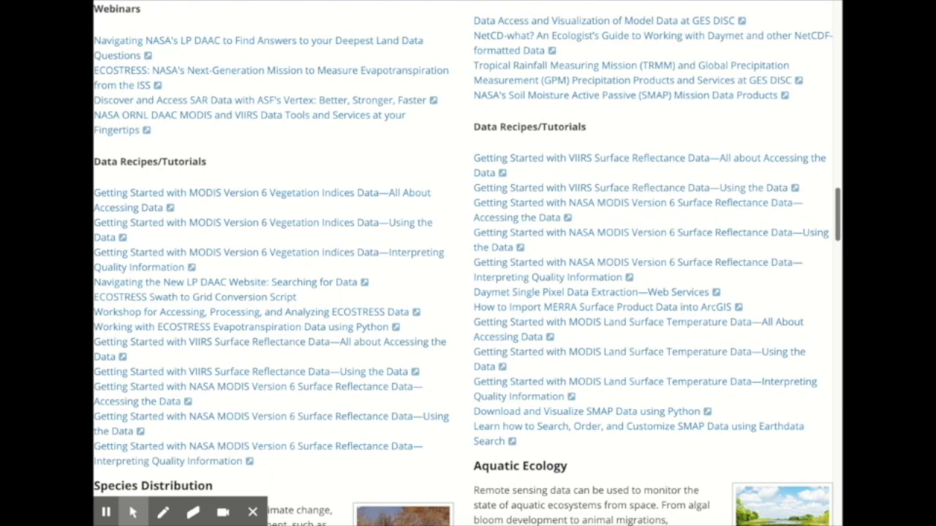
scroll(468, 263, "down", 2)
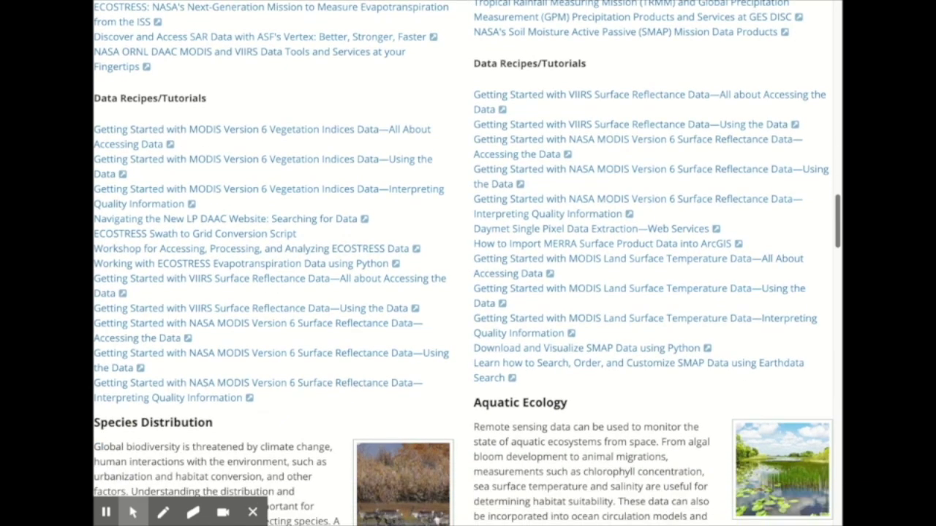
Step: Review the toolkit's Species Distribution, Aquatic Ecology and Human Dimensions sections and their data resources
scroll(468, 263, "down", 5)
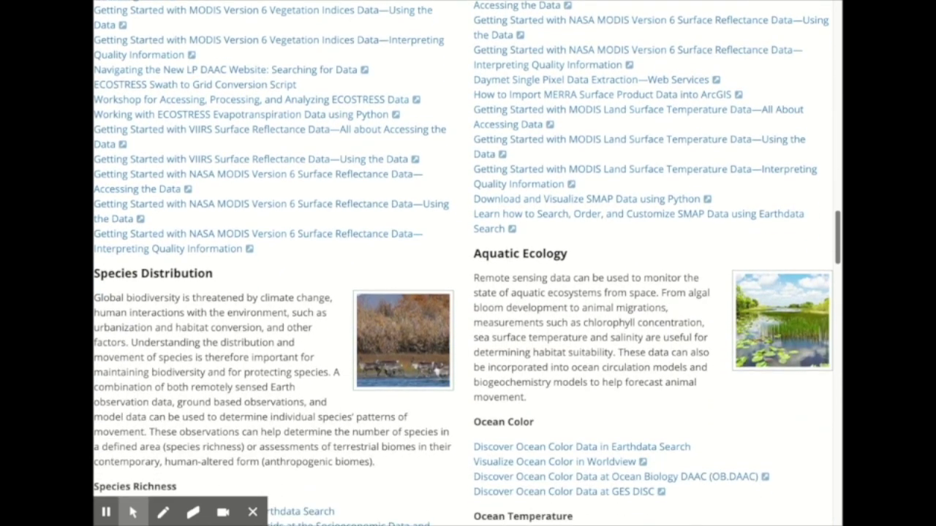
scroll(468, 263, "down", 1)
scroll(468, 264, "down", 1)
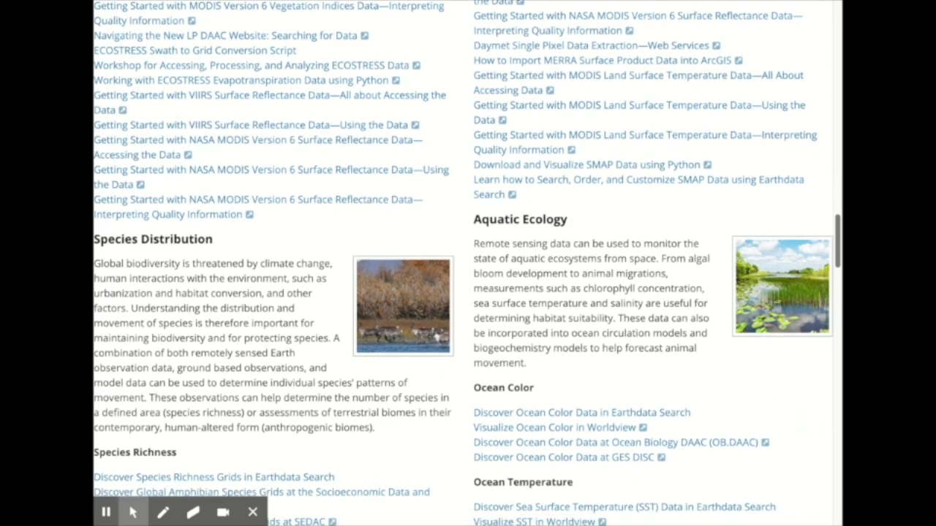
scroll(468, 263, "down", 10)
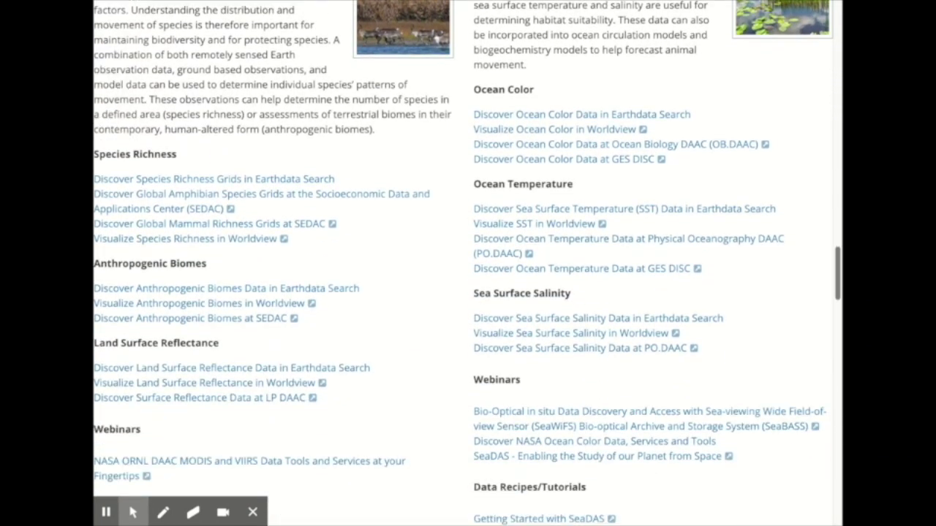
scroll(467, 263, "down", 15)
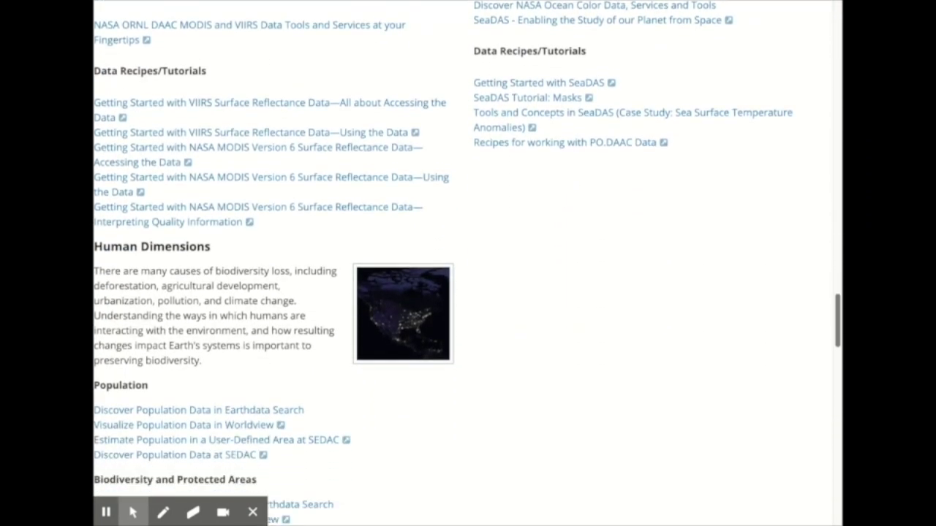
scroll(468, 264, "down", 20)
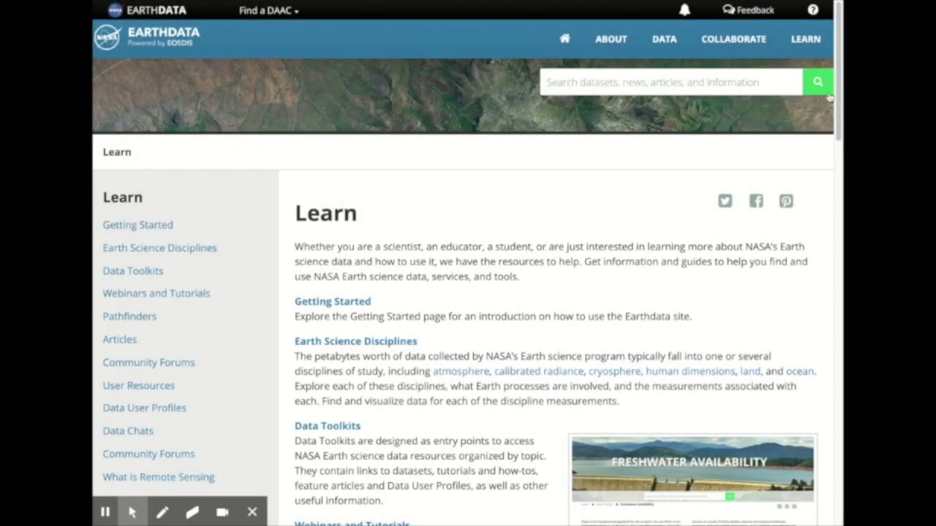
Step: Open the Biodiversity Articles within Earthdata's feature articles and view the listing by subject area
mouse_move(810, 29)
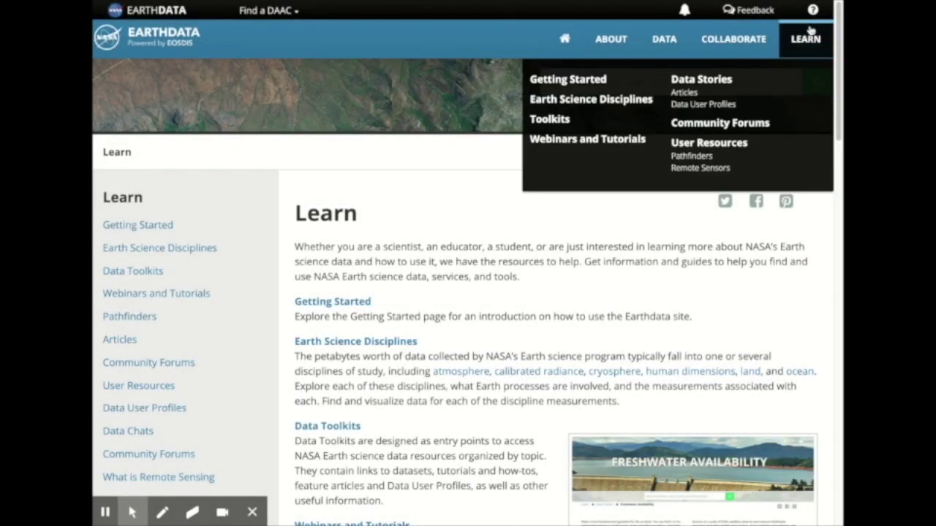
left_click(687, 94)
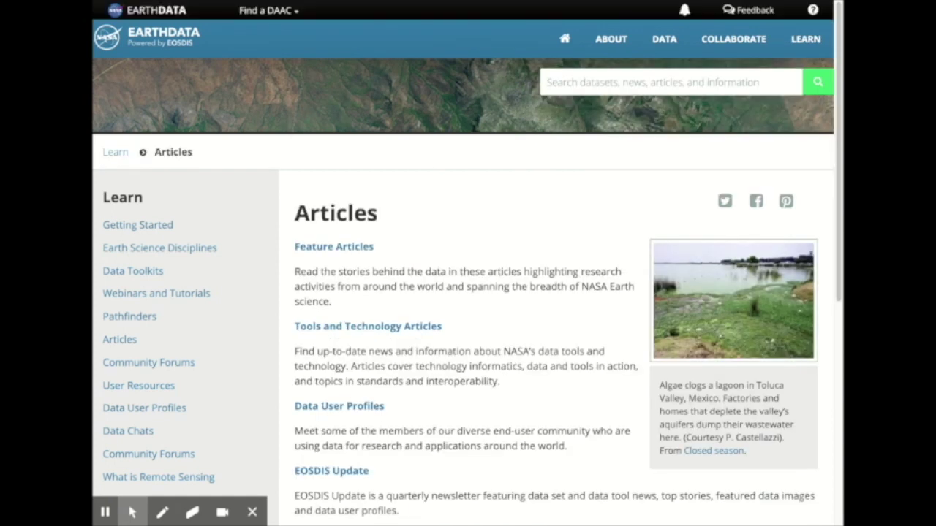
left_click(339, 249)
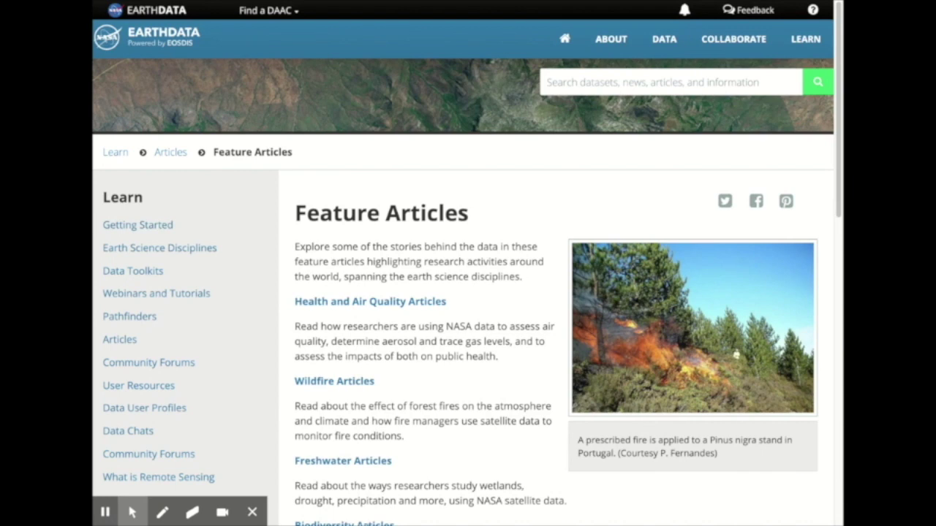
left_click(344, 523)
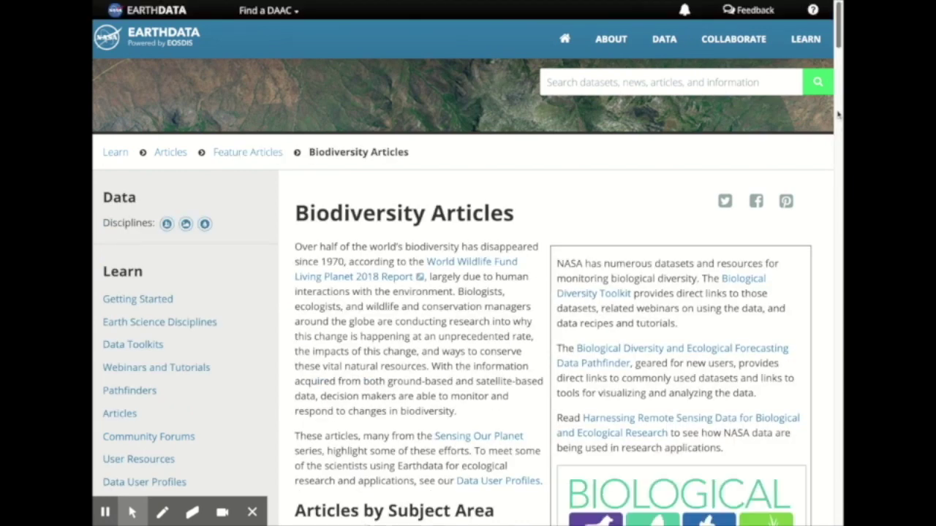
scroll(838, 33, "down", 4)
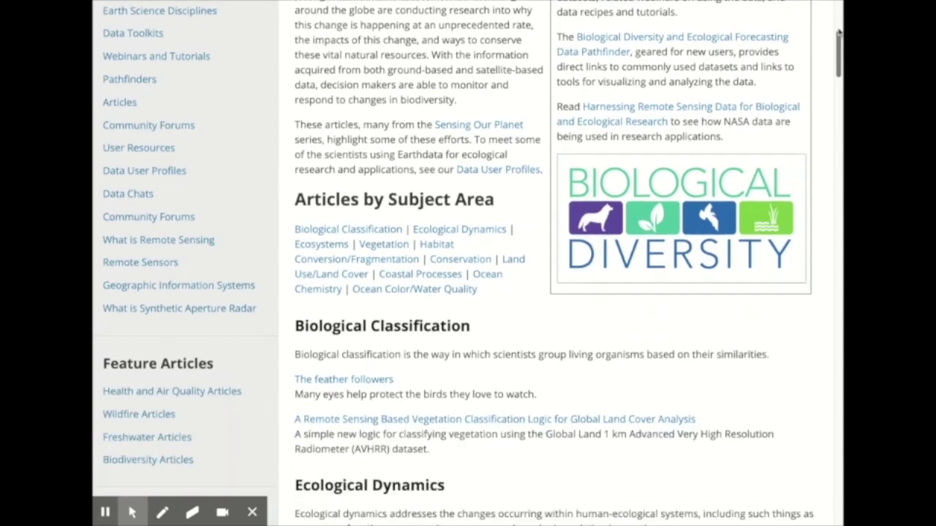
scroll(838, 33, "down", 2)
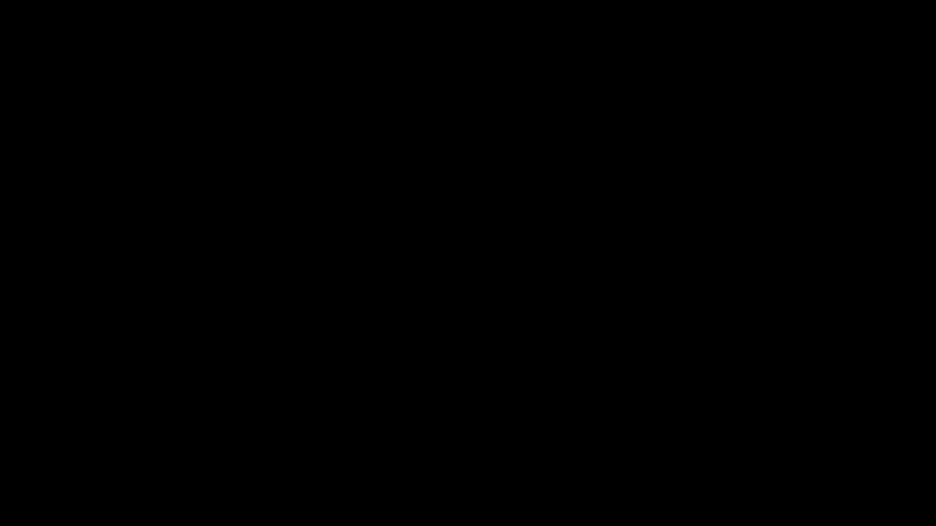